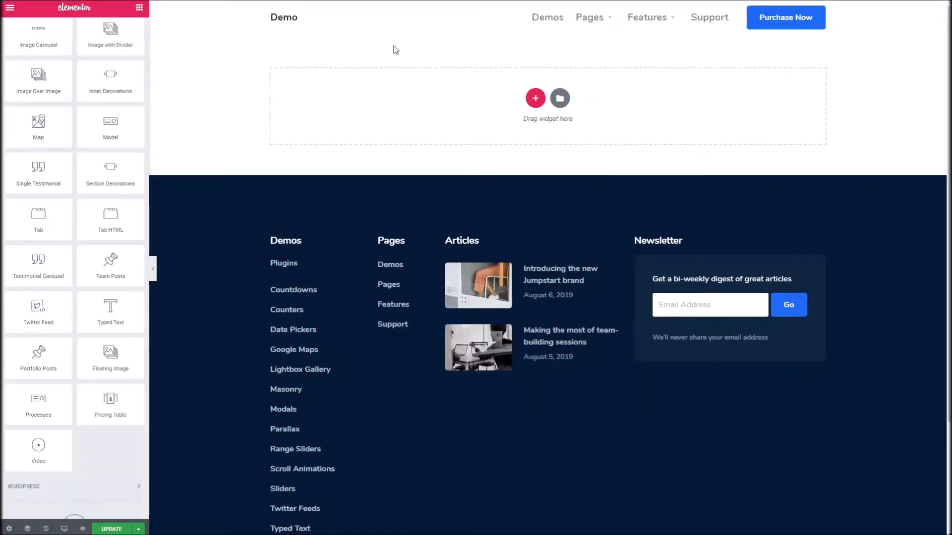
Add a Twitter Feed widget to the empty page section and keep its layout as Slider
{"action": "scroll", "coordinate": [99, 277], "scroll_direction": "down", "scroll_amount": 2}
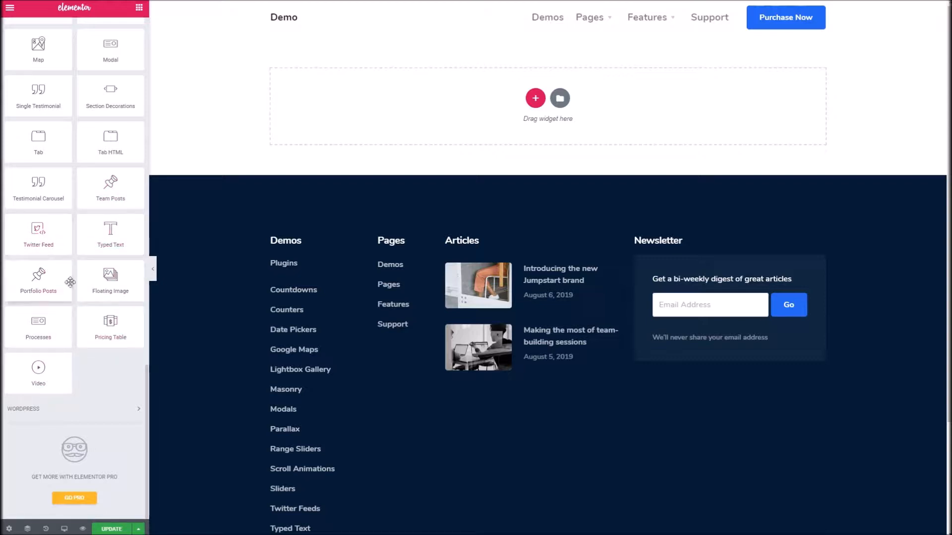
{"action": "left_click_drag", "start_coordinate": [41, 241], "coordinate": [346, 121]}
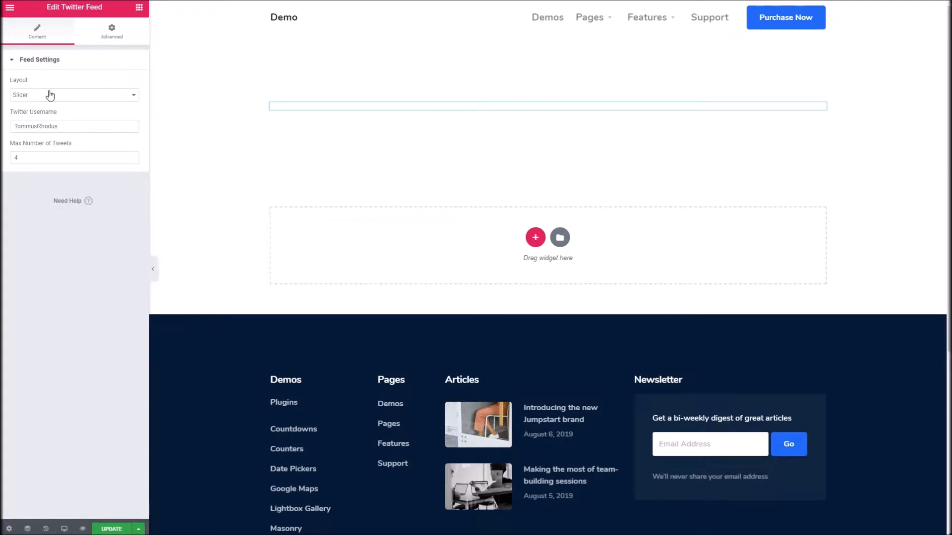
{"action": "left_click", "coordinate": [31, 99]}
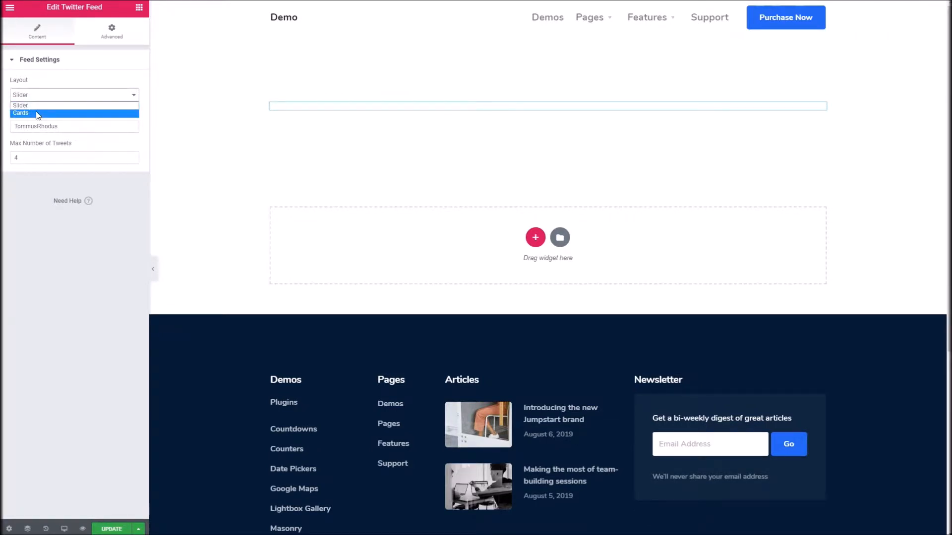
{"action": "left_click", "coordinate": [35, 107]}
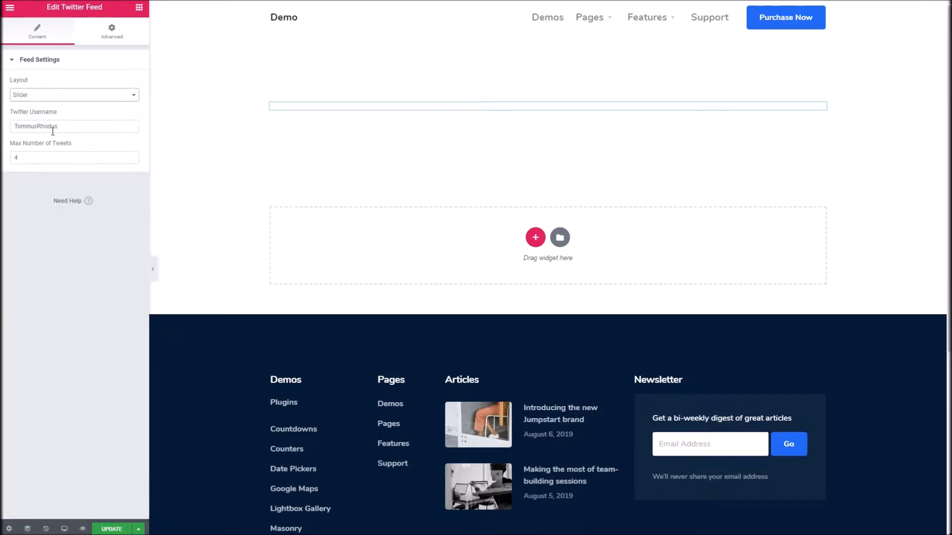
Update the page, preview it, and advance through the tweets in the Twitter feed slider
{"action": "left_click", "coordinate": [111, 530]}
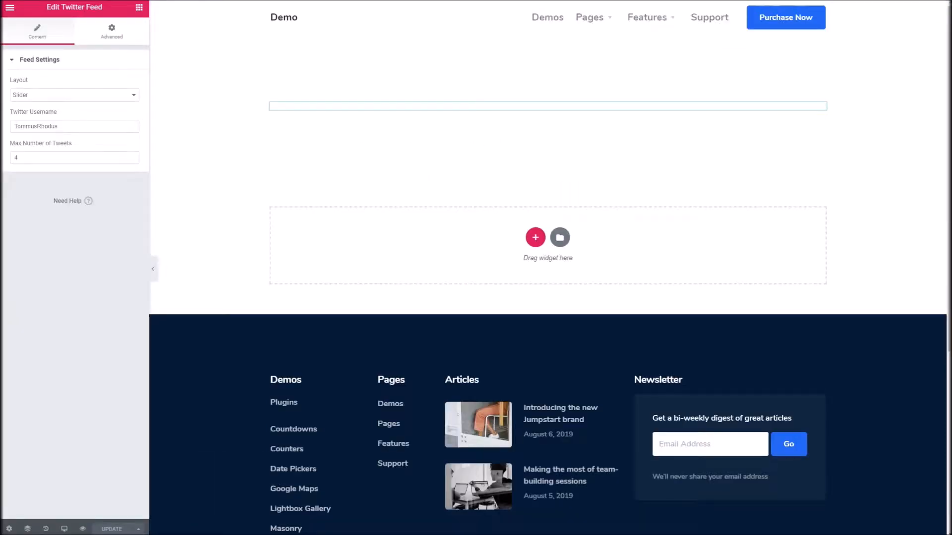
{"action": "left_click", "coordinate": [83, 529]}
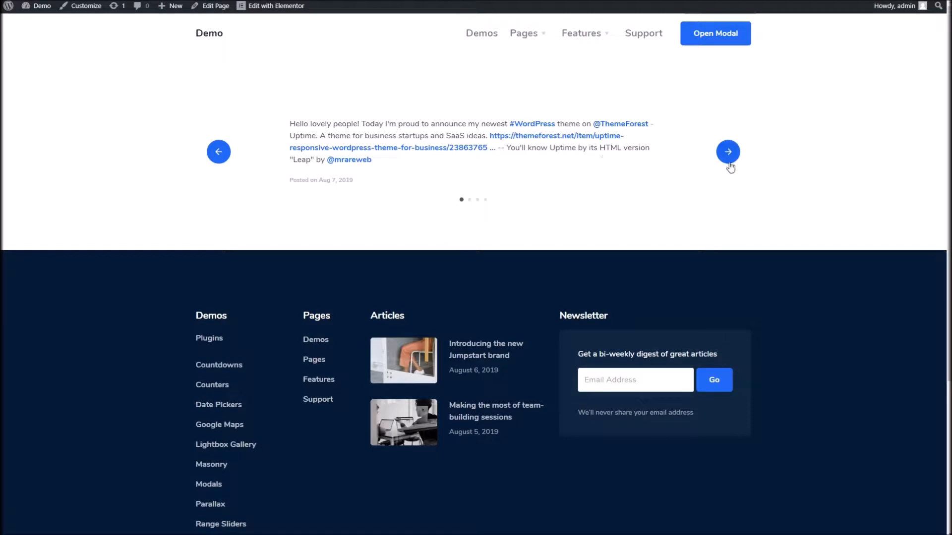
{"action": "left_click", "coordinate": [729, 163]}
{"action": "left_click", "coordinate": [731, 154]}
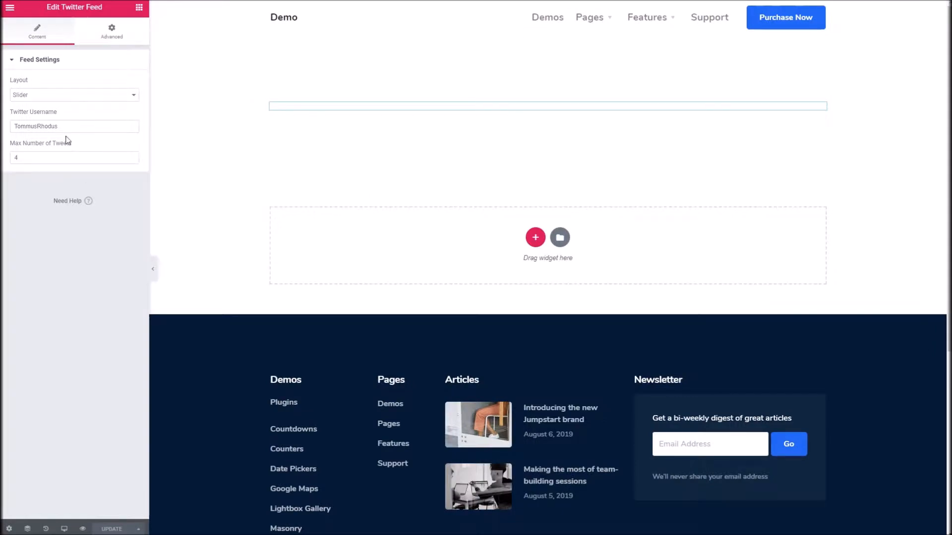
Change the Twitter feed's layout to Cards
{"action": "left_click", "coordinate": [68, 95]}
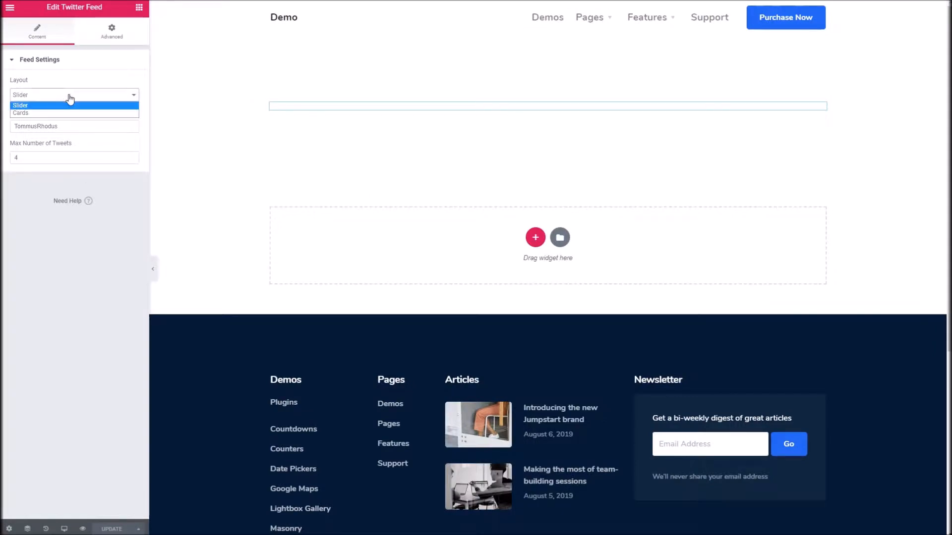
{"action": "left_click", "coordinate": [70, 112]}
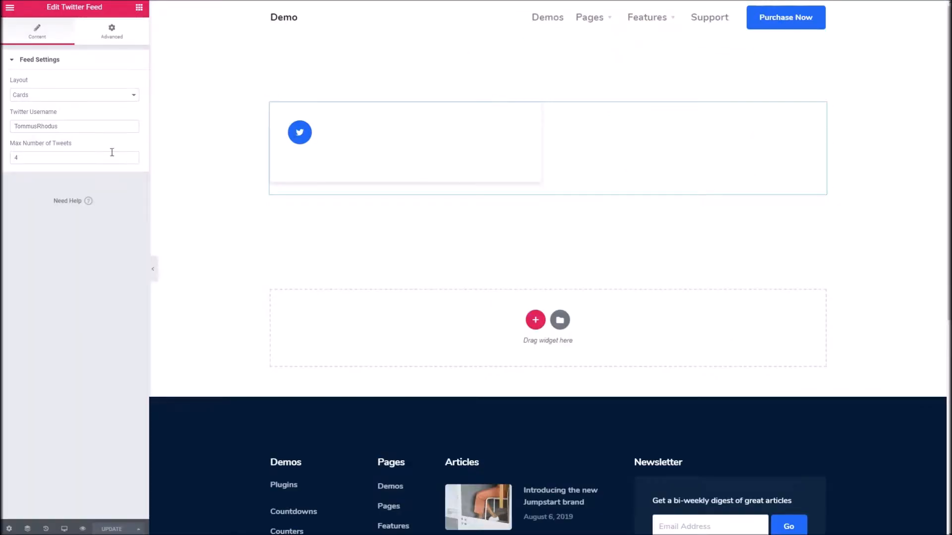
Add a Typed Text widget below the Twitter feed with Basic countdown style and heading size H1
{"action": "left_click", "coordinate": [140, 9]}
{"action": "scroll", "coordinate": [100, 302], "scroll_direction": "down", "scroll_amount": 15}
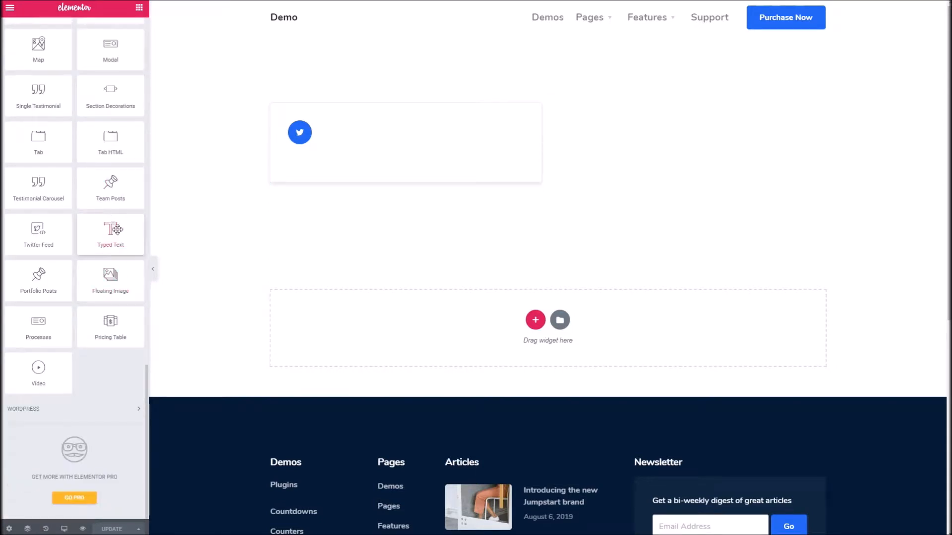
{"action": "left_click_drag", "start_coordinate": [113, 230], "coordinate": [391, 326]}
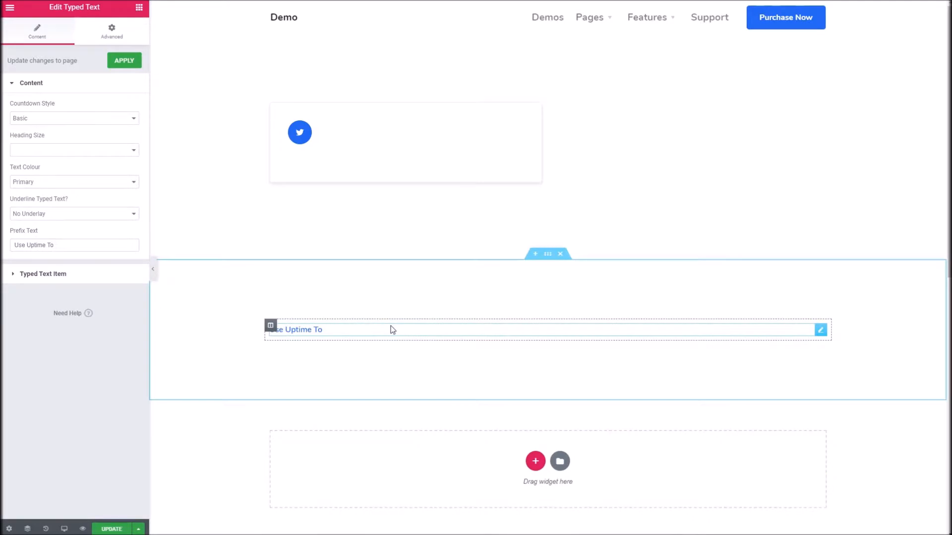
{"action": "left_click", "coordinate": [39, 124]}
{"action": "left_click", "coordinate": [41, 125]}
{"action": "left_click", "coordinate": [41, 151]}
{"action": "left_click", "coordinate": [41, 160]}
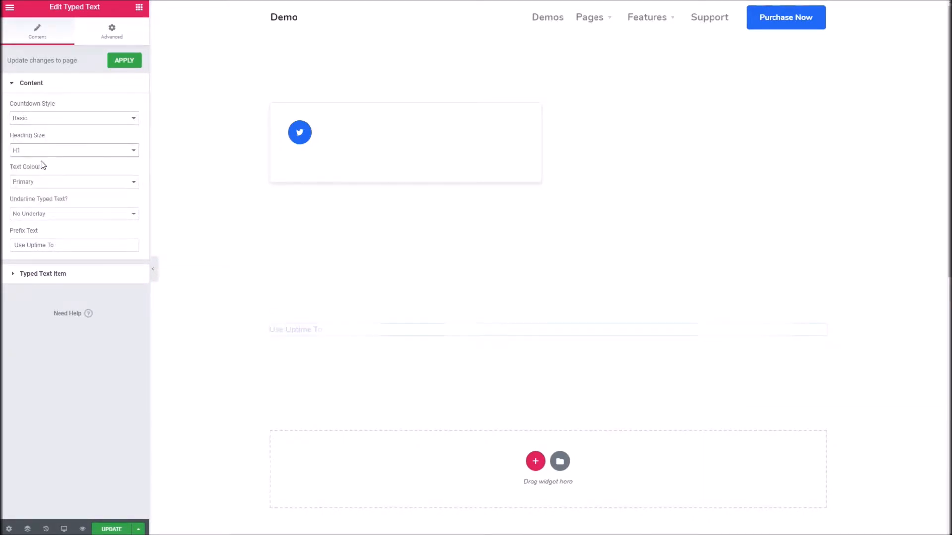
Set the text colour of the typed text to Regular, trying another colour option on the way
{"action": "left_click", "coordinate": [49, 186]}
{"action": "left_click", "coordinate": [47, 193]}
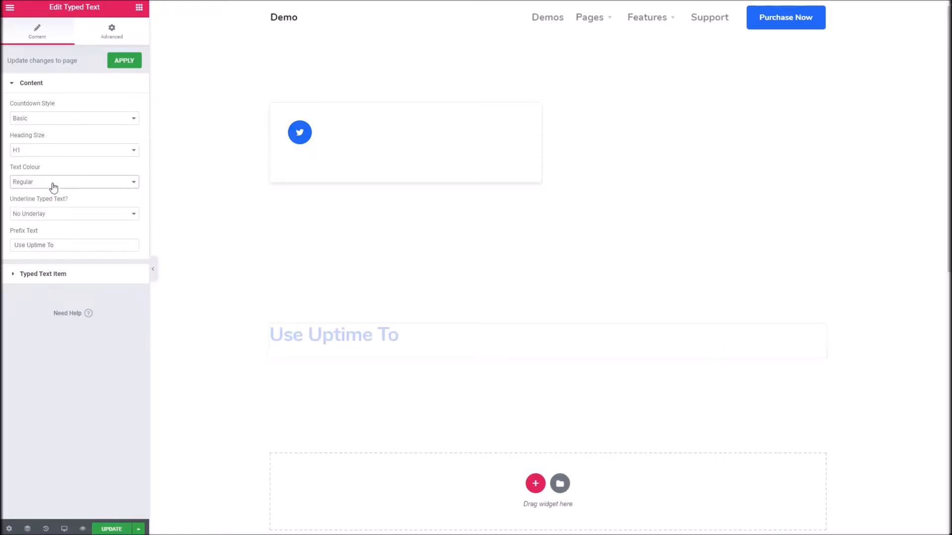
{"action": "left_click", "coordinate": [55, 183]}
{"action": "left_click", "coordinate": [60, 207]}
{"action": "left_click", "coordinate": [55, 183]}
{"action": "left_click", "coordinate": [55, 193]}
Keep the typed text at No Underlay and set its prefix text to "This theme is pretty"
{"action": "left_click", "coordinate": [63, 215]}
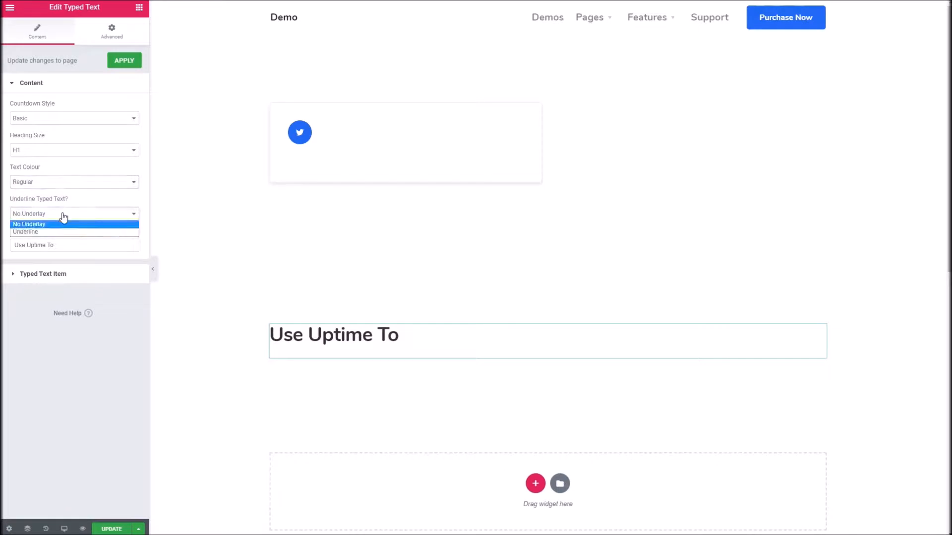
{"action": "left_click", "coordinate": [63, 224]}
{"action": "left_click", "coordinate": [75, 248]}
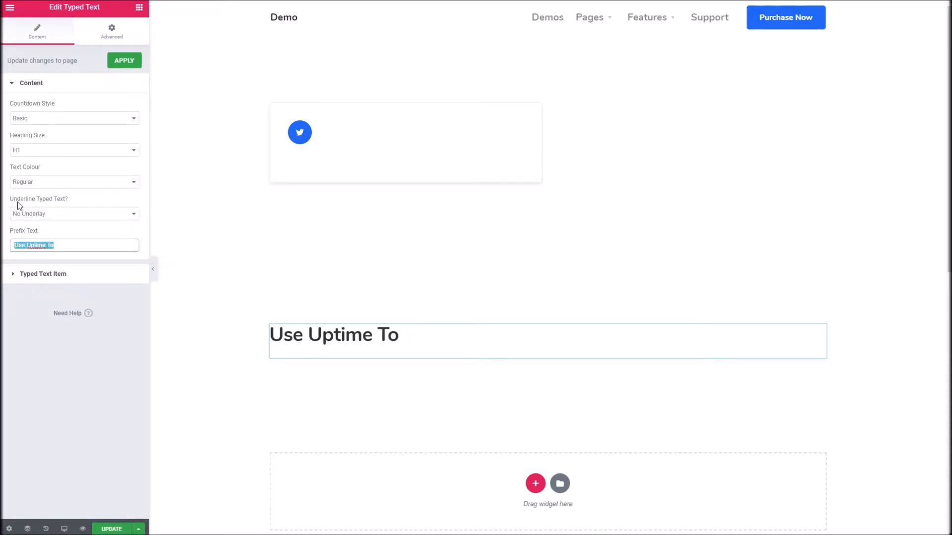
{"action": "type", "text": "This theme is pretty"}
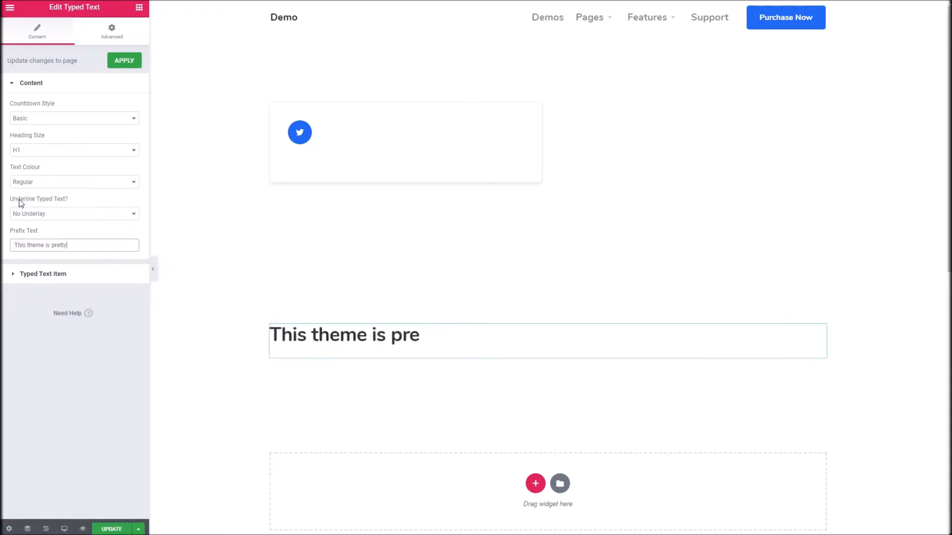
Add three typed text items reading "cool", "easy to use" and "sleek"
{"action": "left_click", "coordinate": [50, 274]}
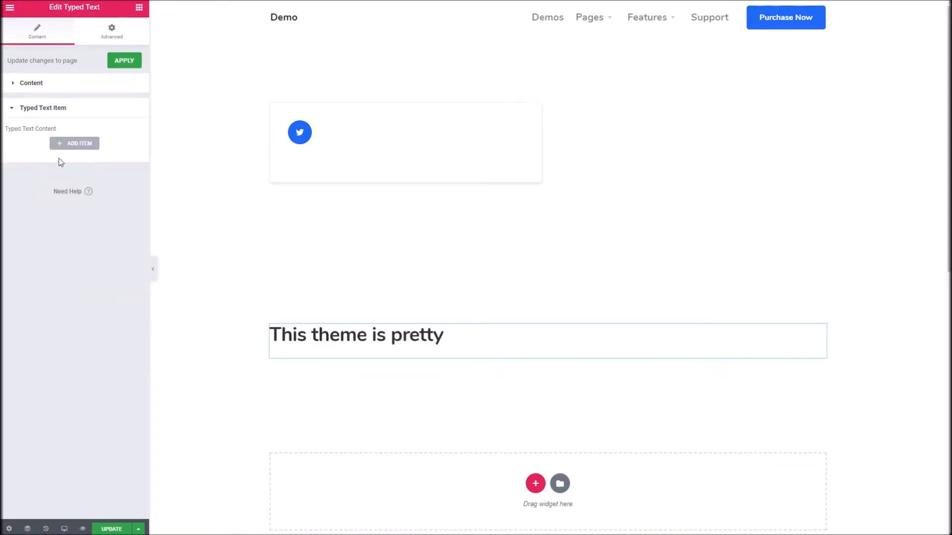
{"action": "left_click", "coordinate": [74, 145]}
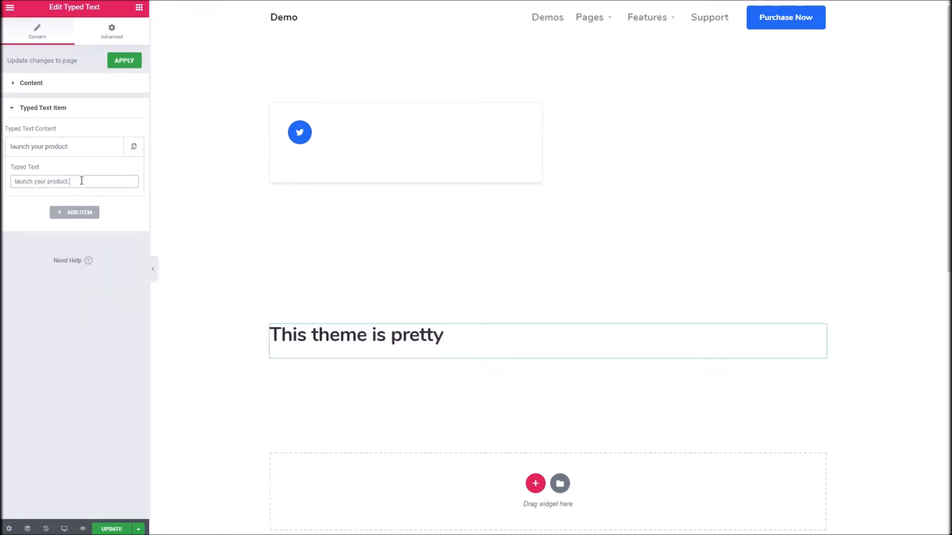
{"action": "type", "text": "cool"}
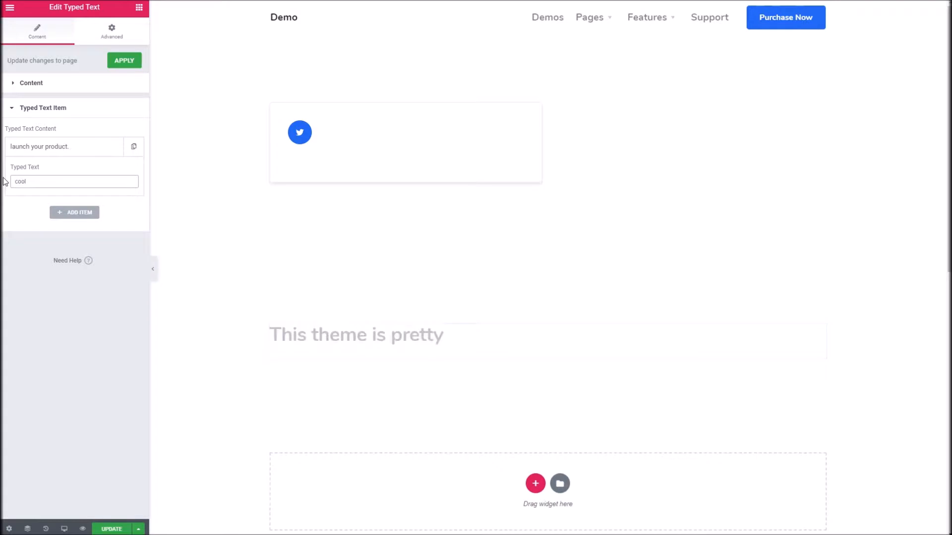
{"action": "left_click", "coordinate": [82, 217]}
{"action": "triple_click", "coordinate": [94, 206]}
{"action": "type", "text": "easy to use"}
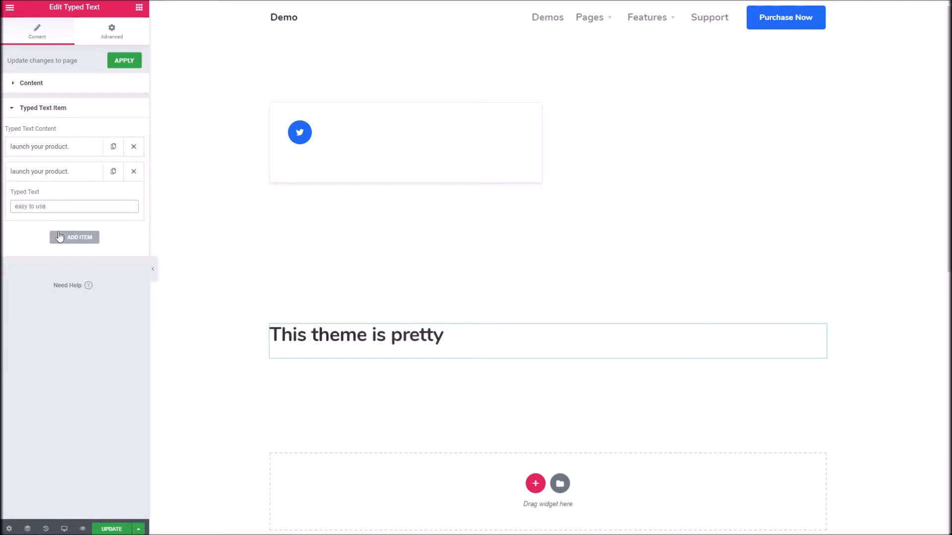
{"action": "left_click", "coordinate": [60, 238]}
{"action": "left_click", "coordinate": [79, 234]}
{"action": "left_click_drag", "start_coordinate": [79, 235], "coordinate": [4, 229]}
{"action": "type", "text": "sleek"}
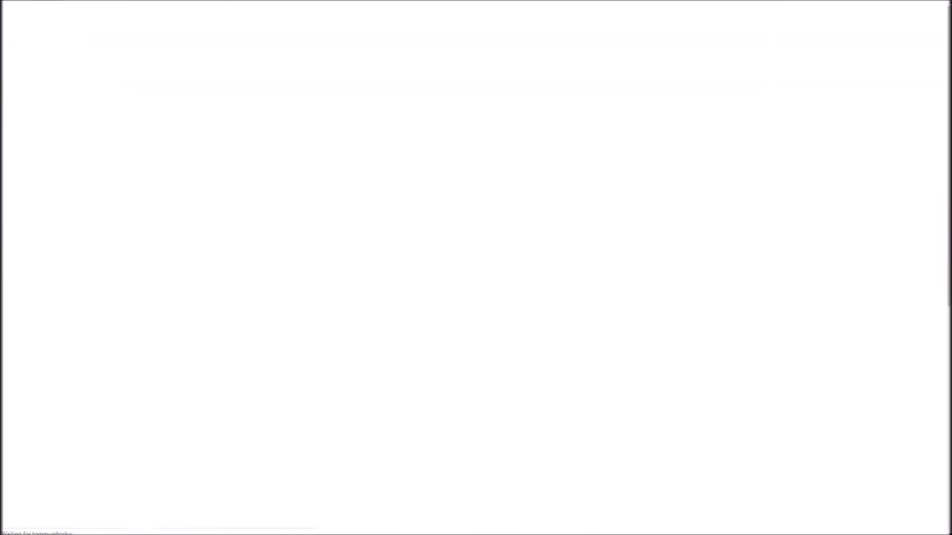
Check the typed text in the page preview, set its heading size to H4 and apply the change
{"action": "scroll", "coordinate": [435, 173], "scroll_direction": "down", "scroll_amount": 8}
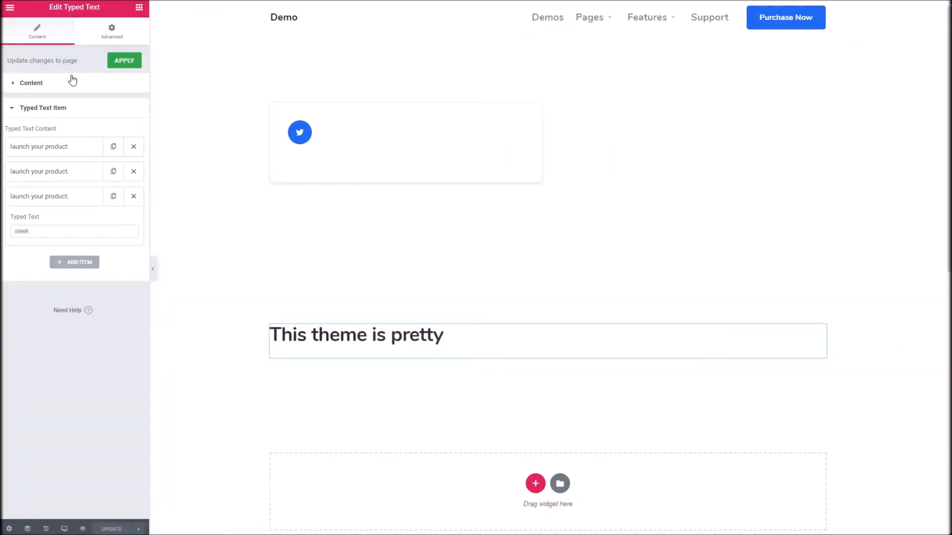
{"action": "left_click", "coordinate": [71, 82]}
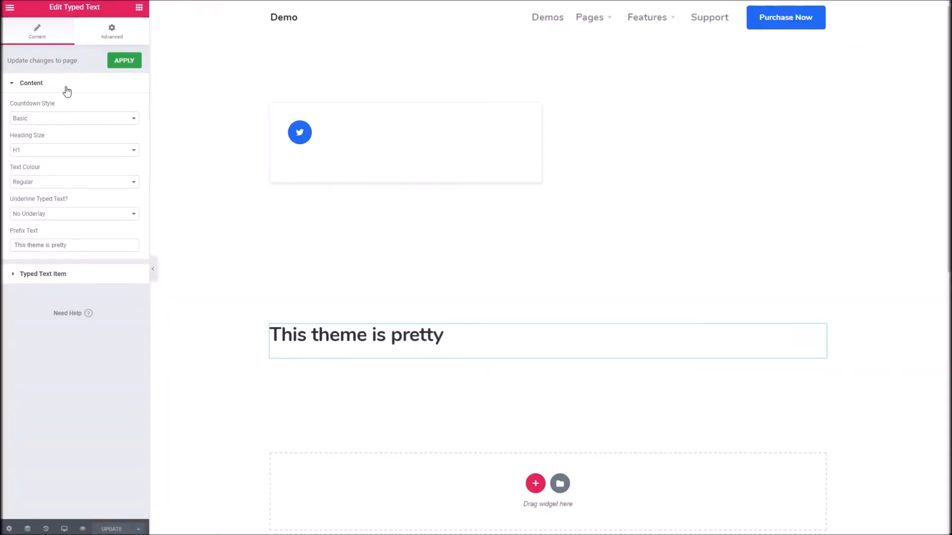
{"action": "left_click", "coordinate": [55, 154]}
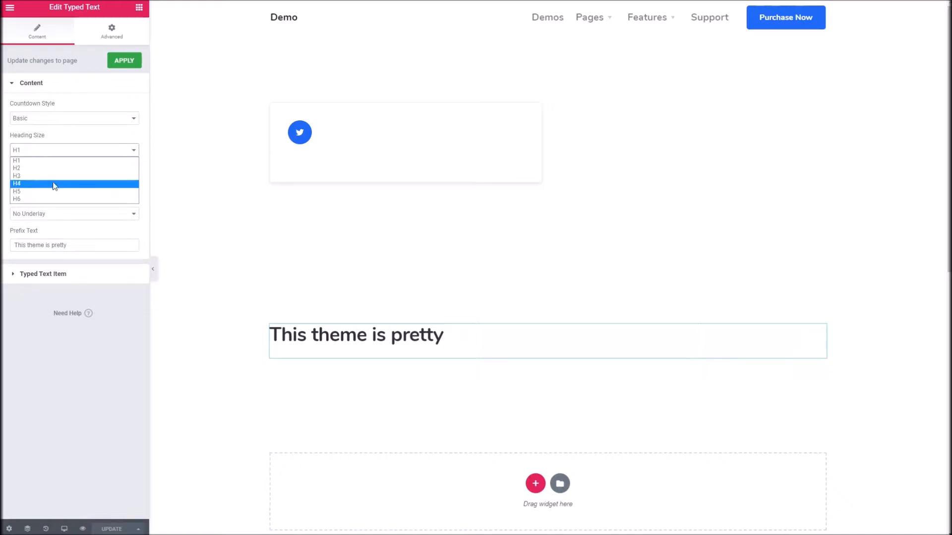
{"action": "left_click", "coordinate": [54, 183]}
{"action": "left_click", "coordinate": [125, 70]}
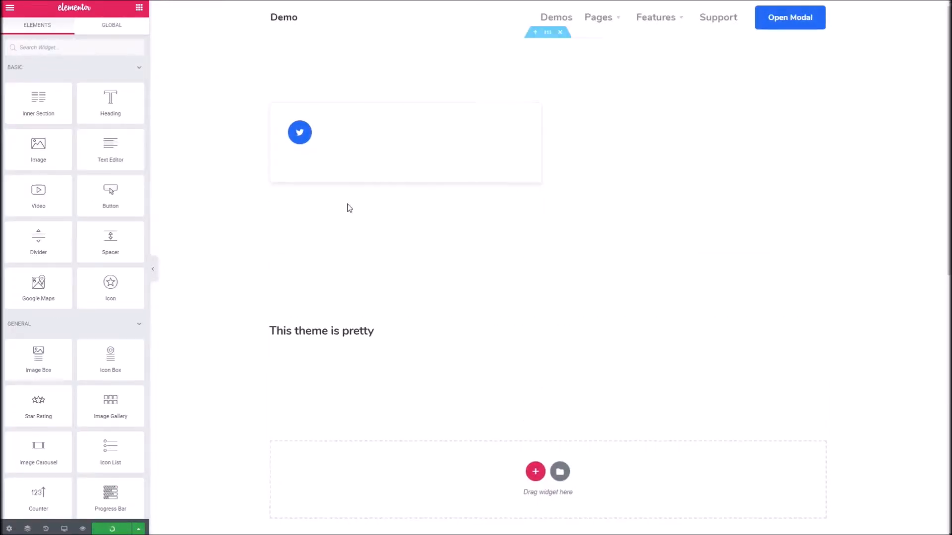
Review the tweet cards and the typed text heading on the live page
{"action": "scroll", "coordinate": [271, 324], "scroll_direction": "down", "scroll_amount": 5}
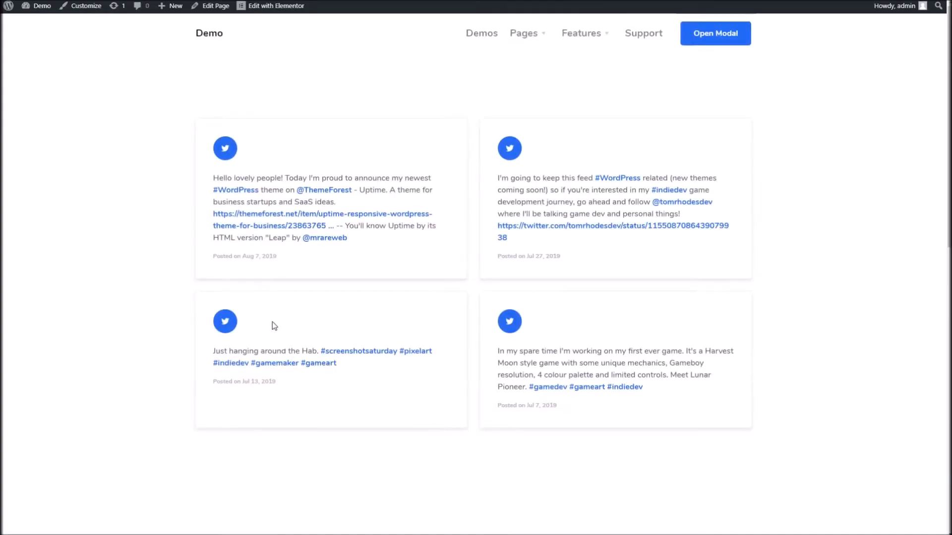
{"action": "scroll", "coordinate": [290, 323], "scroll_direction": "up", "scroll_amount": 5}
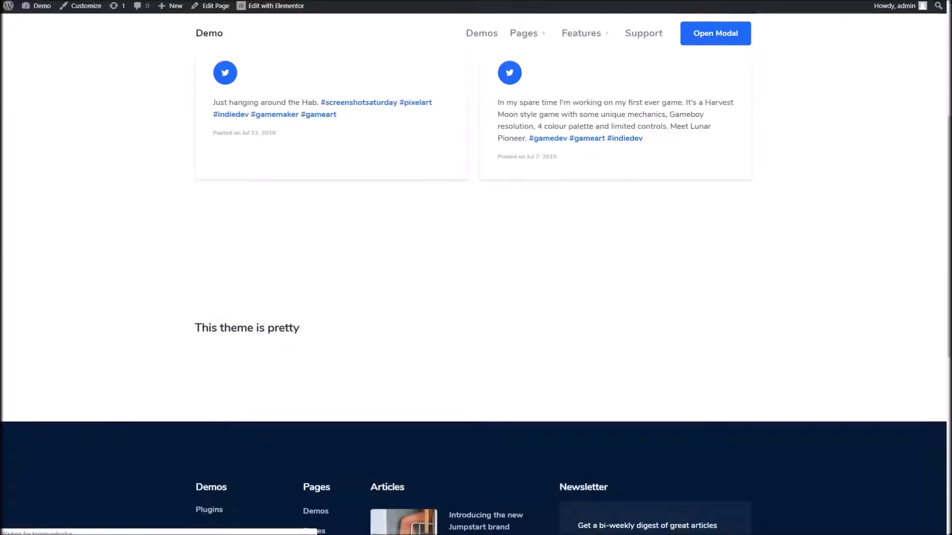
{"action": "scroll", "coordinate": [425, 164], "scroll_direction": "up", "scroll_amount": 5}
{"action": "scroll", "coordinate": [376, 270], "scroll_direction": "down", "scroll_amount": 5}
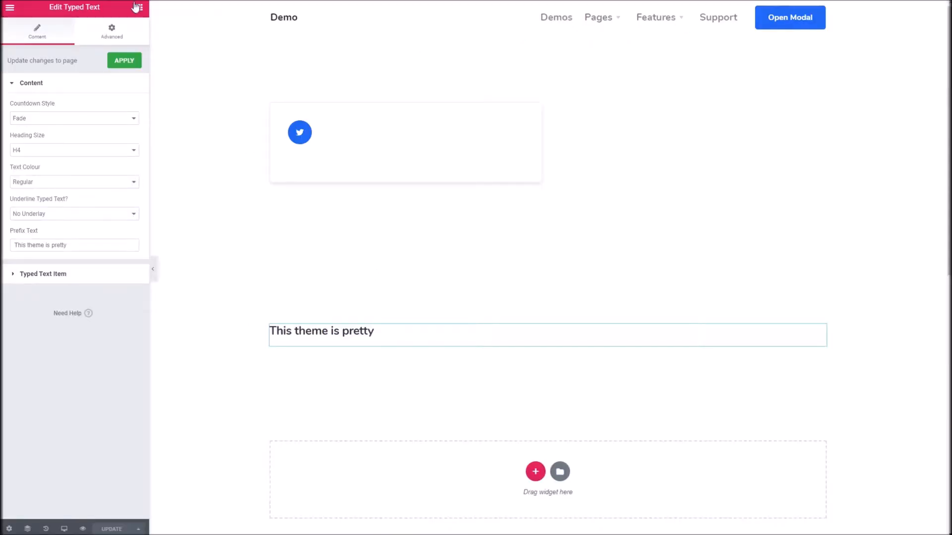
Add a Portfolio Posts widget in a new section below the typed text
{"action": "left_click", "coordinate": [139, 7]}
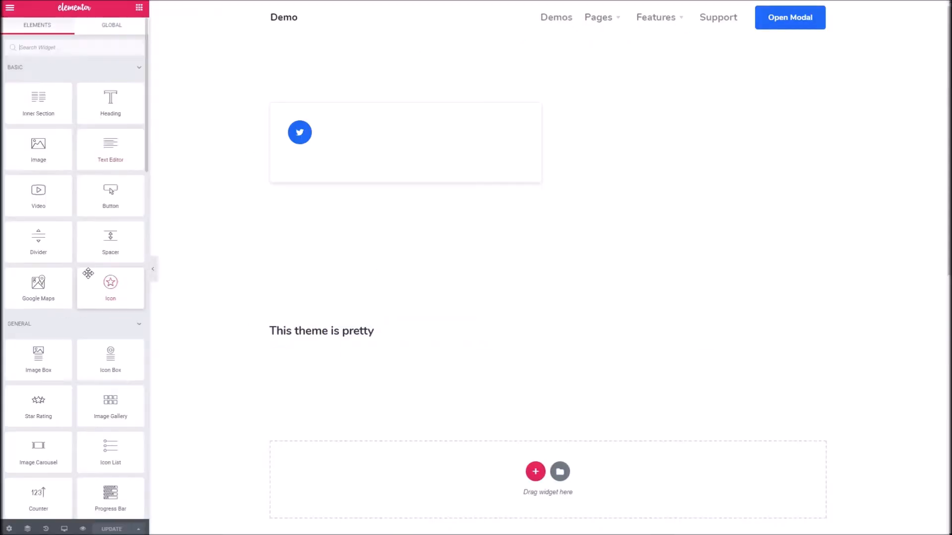
{"action": "scroll", "coordinate": [99, 288], "scroll_direction": "down", "scroll_amount": 10}
{"action": "scroll", "coordinate": [110, 298], "scroll_direction": "down", "scroll_amount": 9}
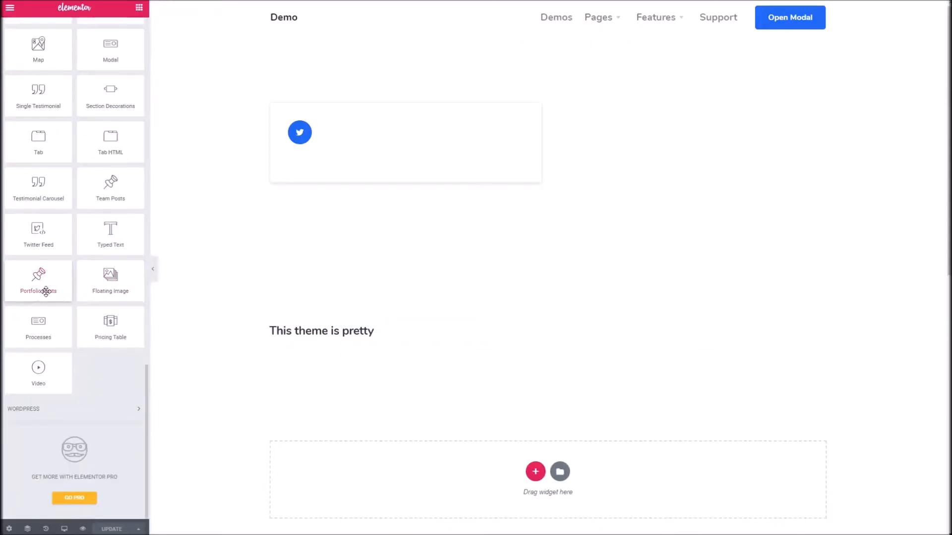
{"action": "left_click_drag", "start_coordinate": [45, 287], "coordinate": [436, 503]}
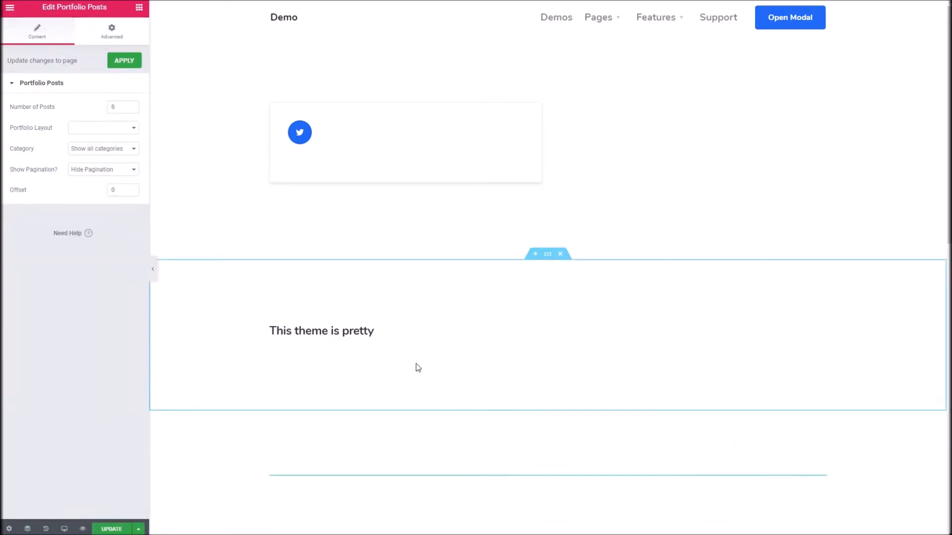
Try the Featured + 3 Column layout on the portfolio posts and look over the result
{"action": "scroll", "coordinate": [413, 355], "scroll_direction": "down", "scroll_amount": 2}
{"action": "left_click", "coordinate": [114, 124]}
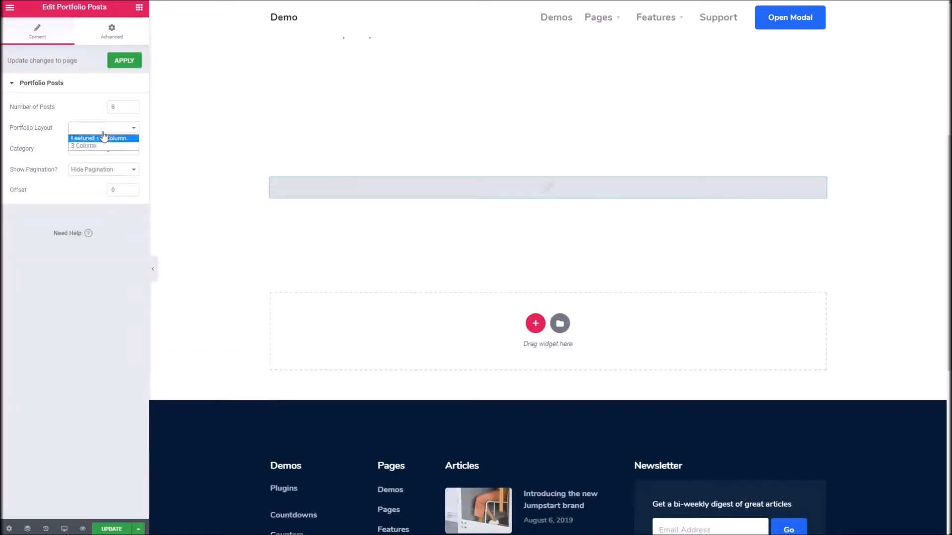
{"action": "left_click", "coordinate": [98, 141]}
{"action": "scroll", "coordinate": [341, 246], "scroll_direction": "down", "scroll_amount": 3}
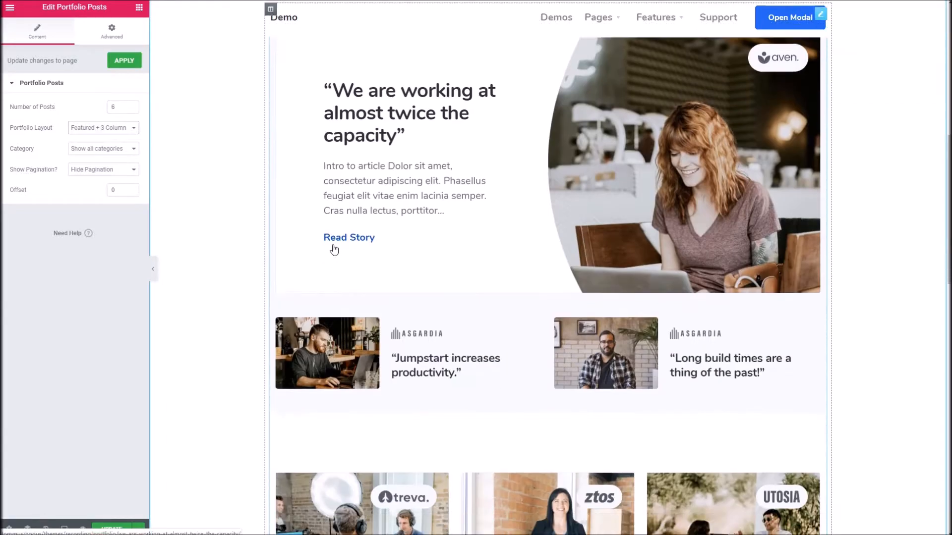
{"action": "scroll", "coordinate": [333, 249], "scroll_direction": "up", "scroll_amount": 2}
Set the layout of the portfolio posts to 3 Column
{"action": "left_click", "coordinate": [117, 127]}
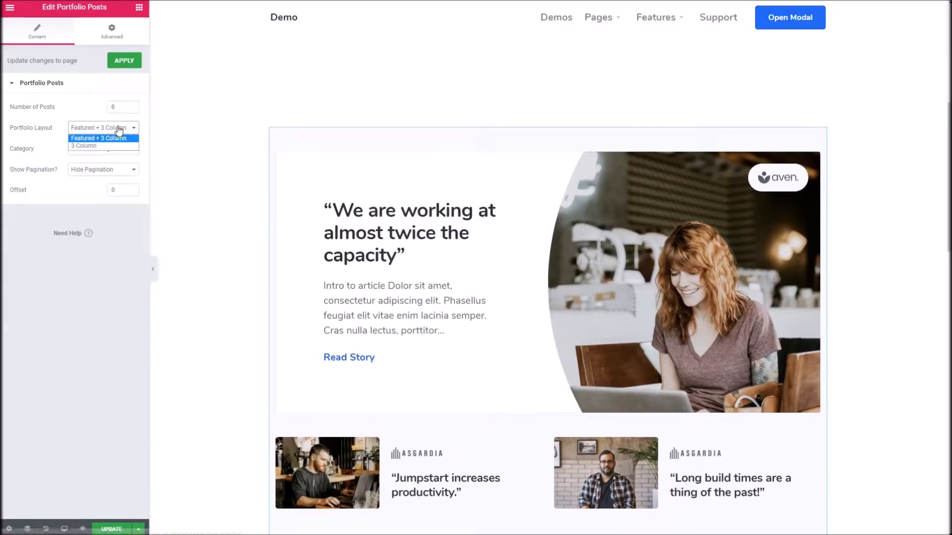
{"action": "left_click", "coordinate": [106, 144]}
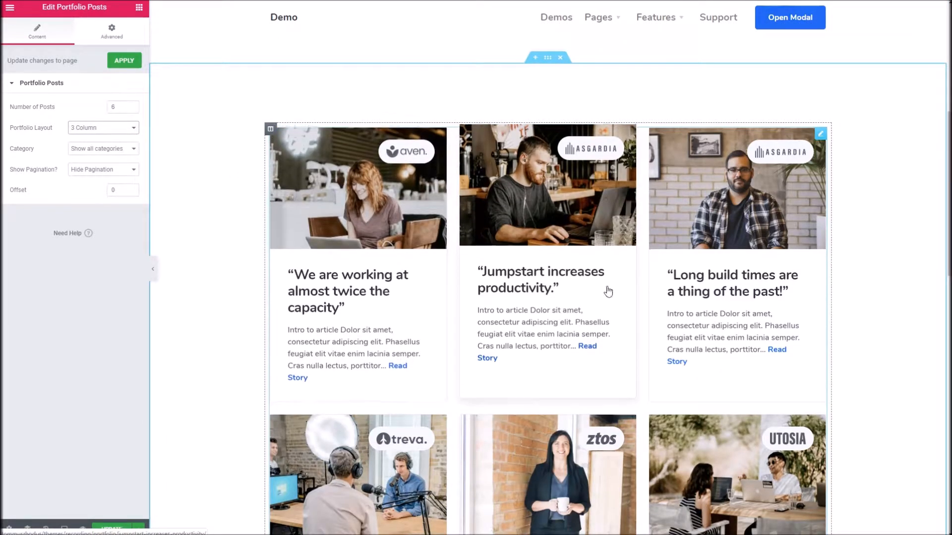
Switch the portfolio posts layout back to Featured + 3 Column and look over the result
{"action": "scroll", "coordinate": [546, 238], "scroll_direction": "down", "scroll_amount": 3}
{"action": "scroll", "coordinate": [259, 183], "scroll_direction": "up", "scroll_amount": 3}
{"action": "left_click", "coordinate": [100, 129]}
{"action": "left_click", "coordinate": [100, 139]}
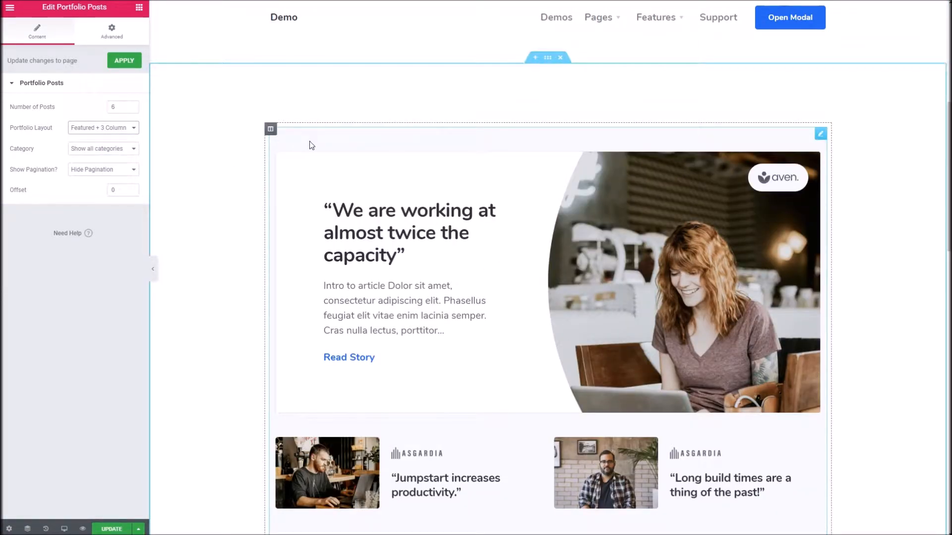
{"action": "scroll", "coordinate": [306, 179], "scroll_direction": "down", "scroll_amount": 3}
{"action": "scroll", "coordinate": [307, 218], "scroll_direction": "down", "scroll_amount": 3}
{"action": "scroll", "coordinate": [307, 208], "scroll_direction": "up", "scroll_amount": 7}
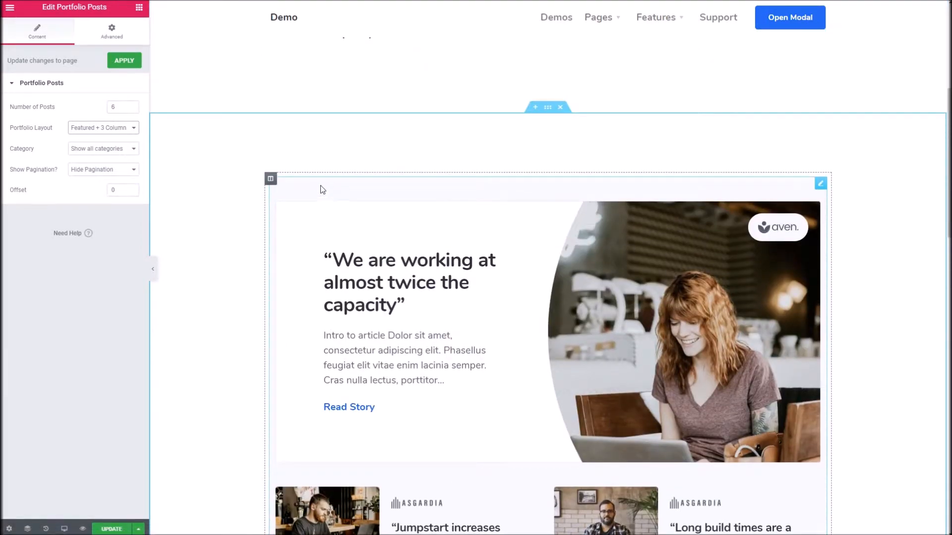
{"action": "scroll", "coordinate": [236, 202], "scroll_direction": "down", "scroll_amount": 1}
{"action": "scroll", "coordinate": [297, 240], "scroll_direction": "up", "scroll_amount": 1}
Set the portfolio section's content width to Full Width and its columns gap to No Gap
{"action": "right_click", "coordinate": [349, 142]}
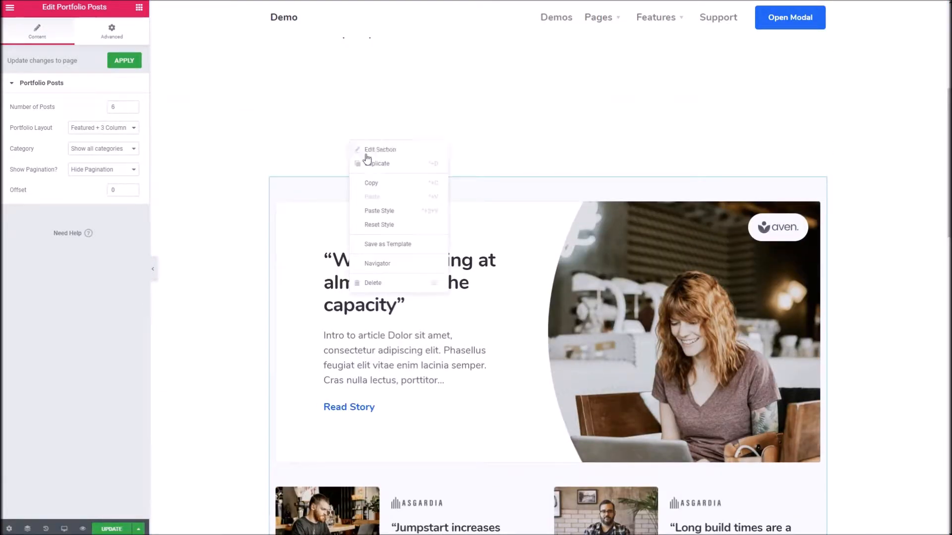
{"action": "left_click", "coordinate": [366, 149]}
{"action": "left_click", "coordinate": [102, 124]}
{"action": "left_click", "coordinate": [100, 139]}
{"action": "left_click", "coordinate": [96, 144]}
{"action": "left_click", "coordinate": [97, 159]}
{"action": "scroll", "coordinate": [283, 189], "scroll_direction": "down", "scroll_amount": 7}
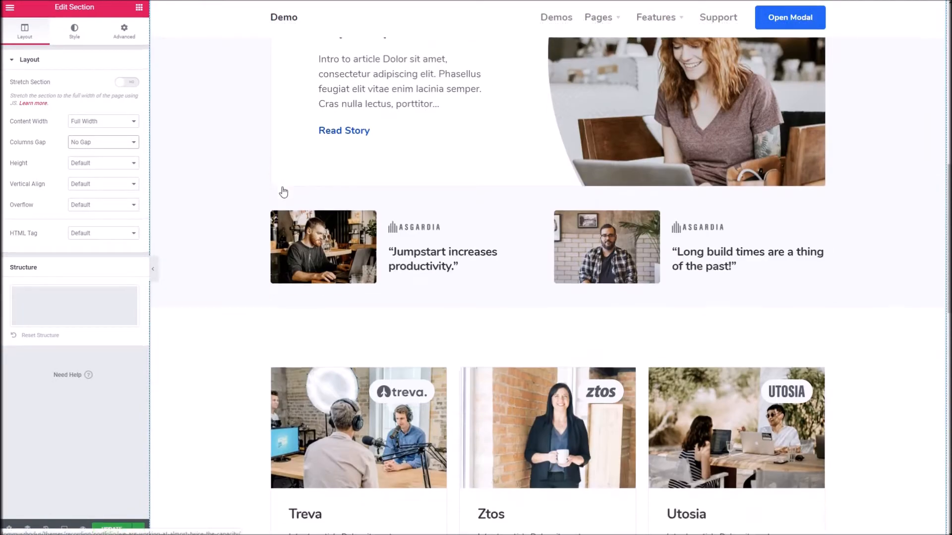
{"action": "scroll", "coordinate": [847, 230], "scroll_direction": "up", "scroll_amount": 8}
Add a Floating Image widget in a new section below the portfolio posts
{"action": "scroll", "coordinate": [520, 187], "scroll_direction": "down", "scroll_amount": 14}
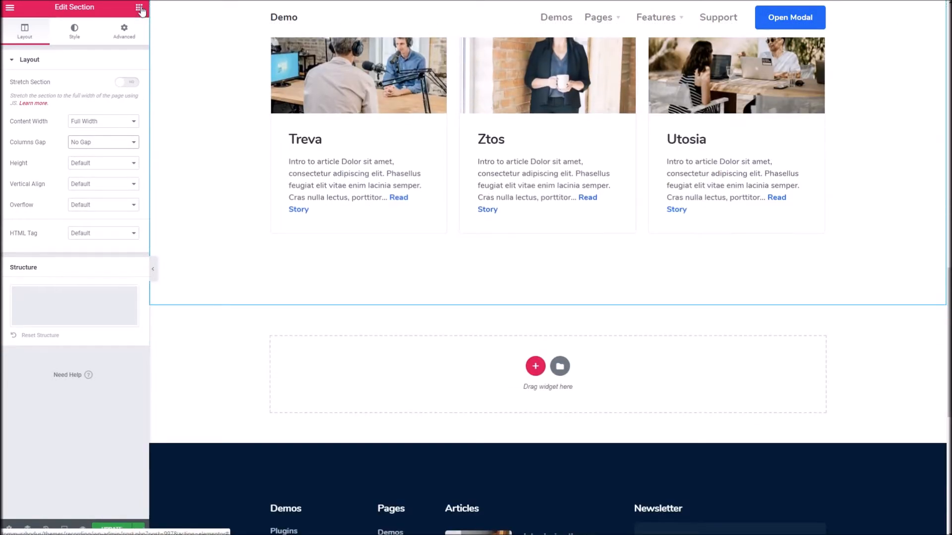
{"action": "left_click", "coordinate": [139, 8]}
{"action": "scroll", "coordinate": [111, 240], "scroll_direction": "down", "scroll_amount": 10}
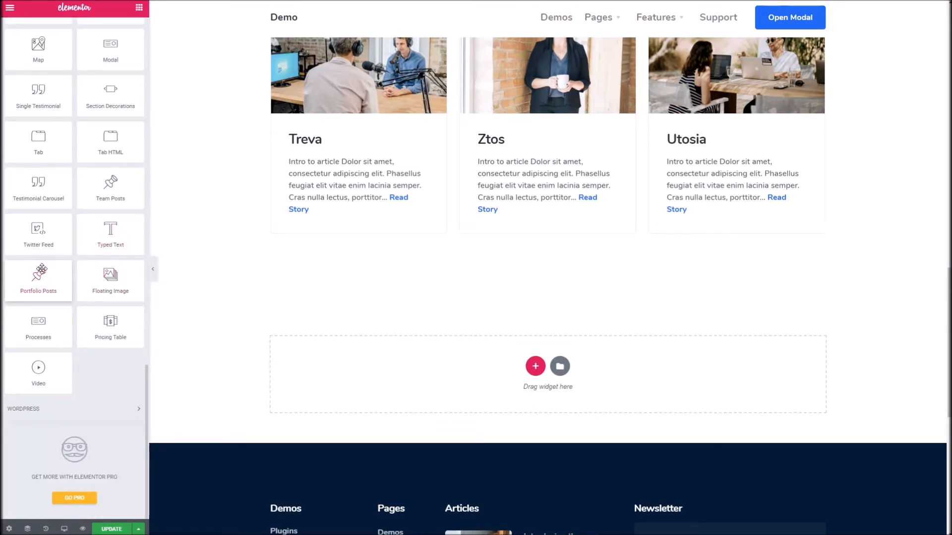
{"action": "left_click_drag", "start_coordinate": [219, 360], "coordinate": [332, 368]}
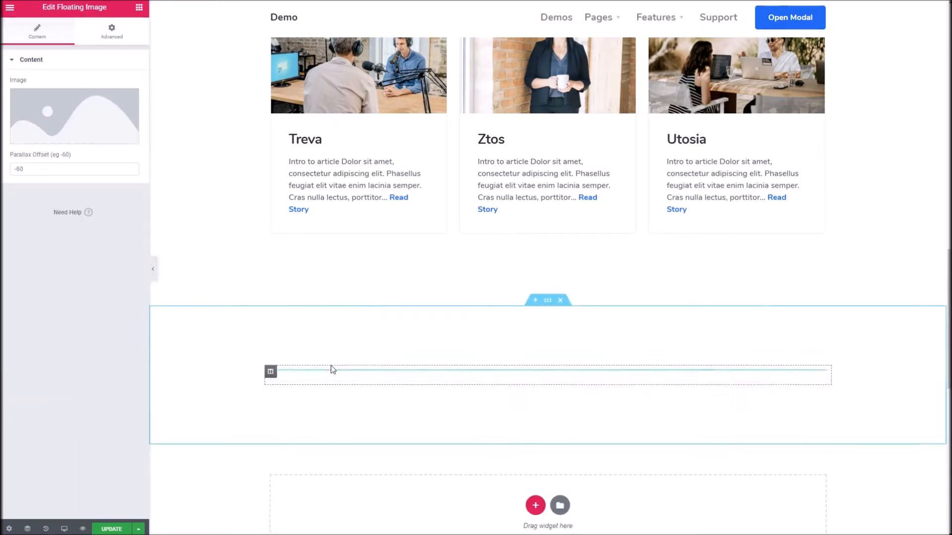
Insert male-8.jpg from the media library as the floating image
{"action": "left_click", "coordinate": [89, 135]}
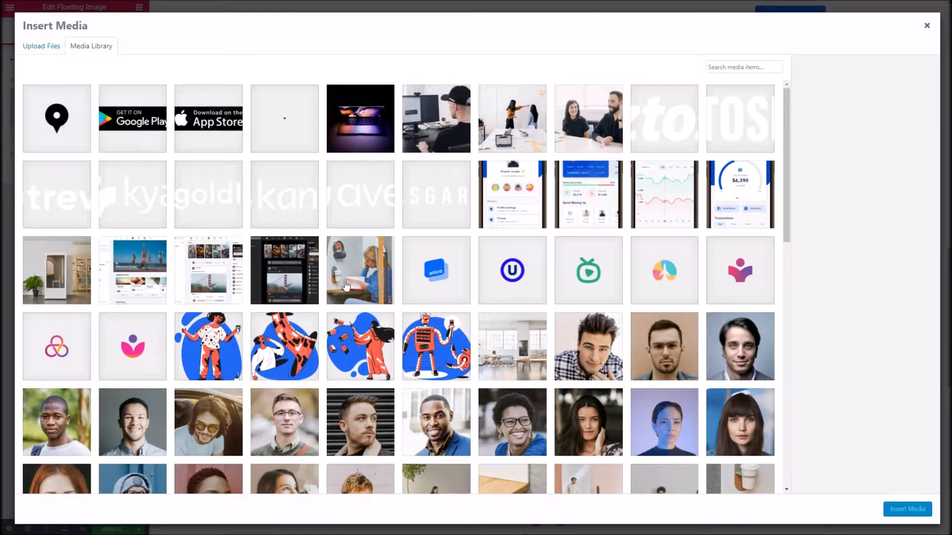
{"action": "left_click", "coordinate": [367, 269]}
{"action": "left_click", "coordinate": [652, 344]}
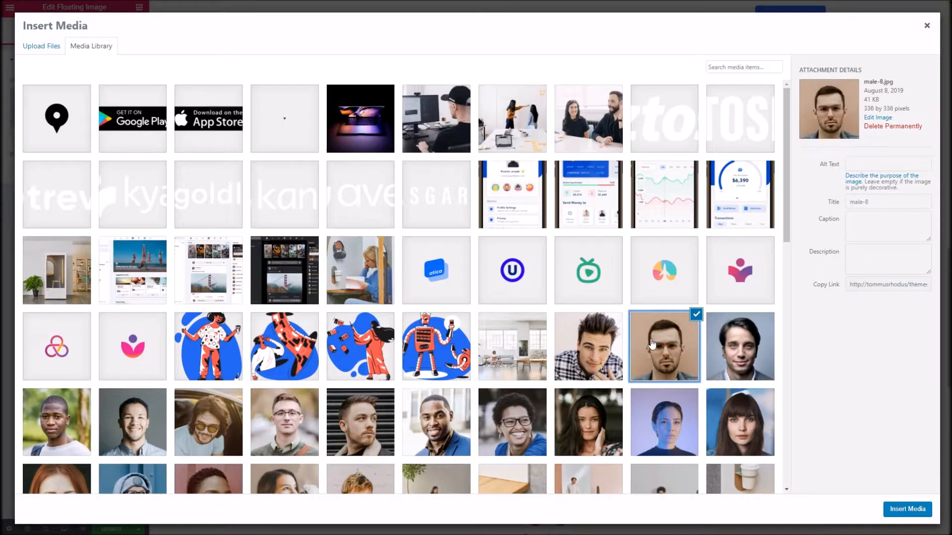
{"action": "left_click", "coordinate": [888, 512]}
{"action": "scroll", "coordinate": [248, 235], "scroll_direction": "down", "scroll_amount": 3}
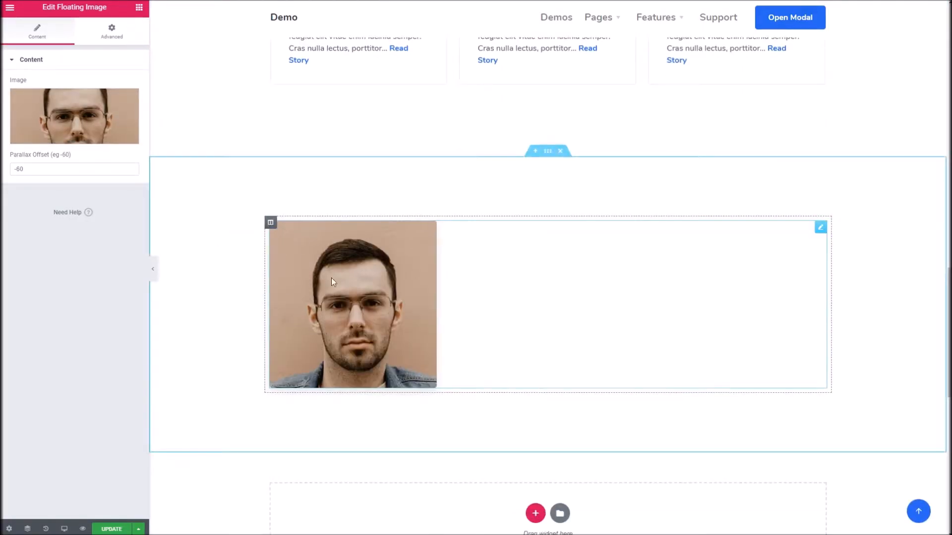
{"action": "scroll", "coordinate": [357, 221], "scroll_direction": "up", "scroll_amount": 1}
{"action": "scroll", "coordinate": [361, 224], "scroll_direction": "down", "scroll_amount": 1}
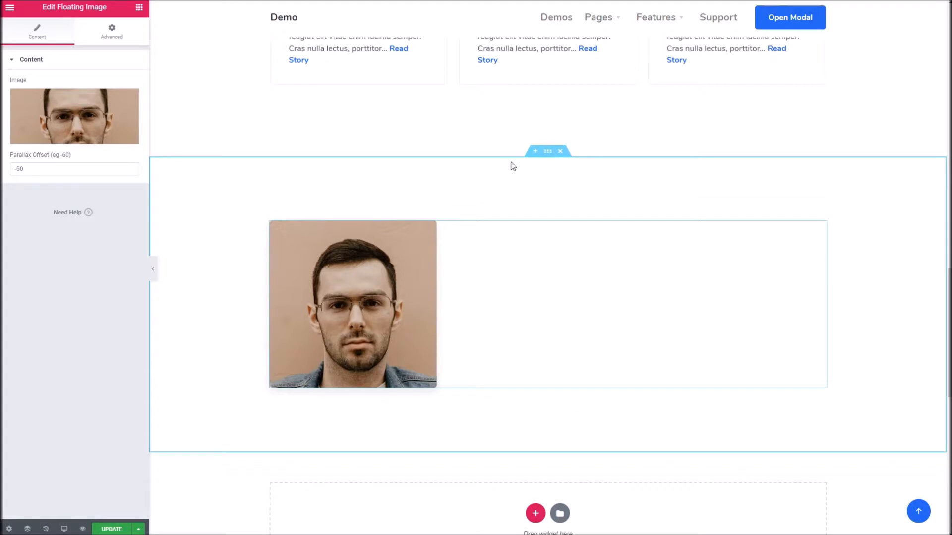
Give the floating image's section a classic background in the preset blue and update the page
{"action": "left_click", "coordinate": [544, 154]}
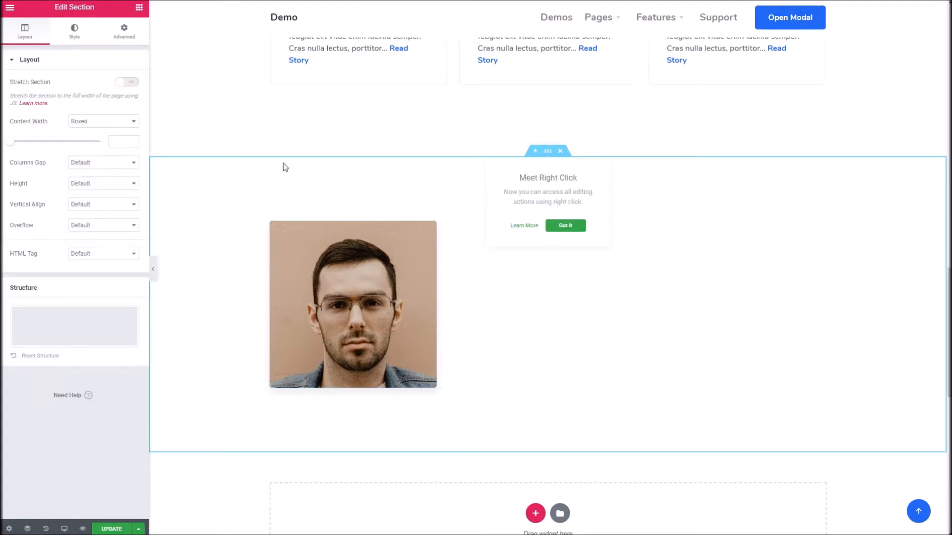
{"action": "left_click", "coordinate": [75, 33]}
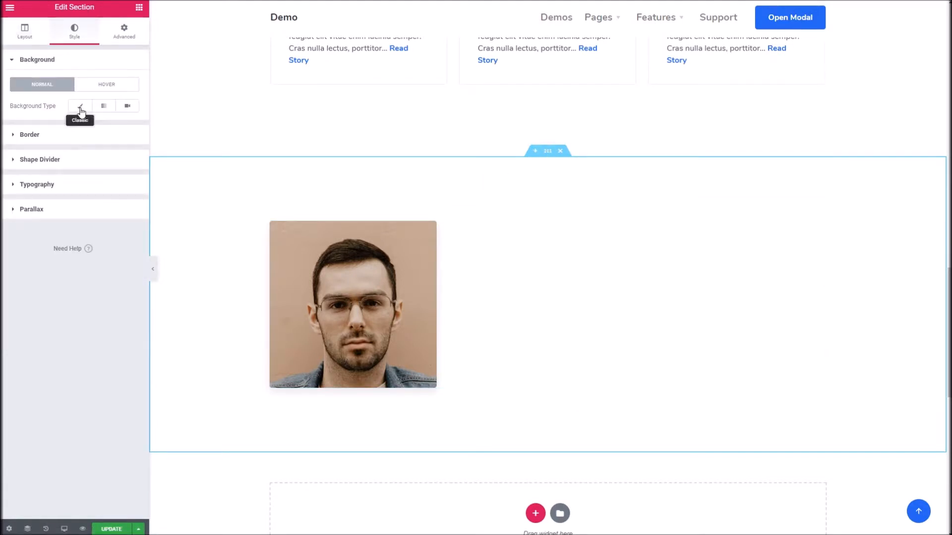
{"action": "left_click", "coordinate": [80, 107]}
{"action": "left_click", "coordinate": [128, 127]}
{"action": "left_click_drag", "start_coordinate": [88, 168], "coordinate": [64, 219]}
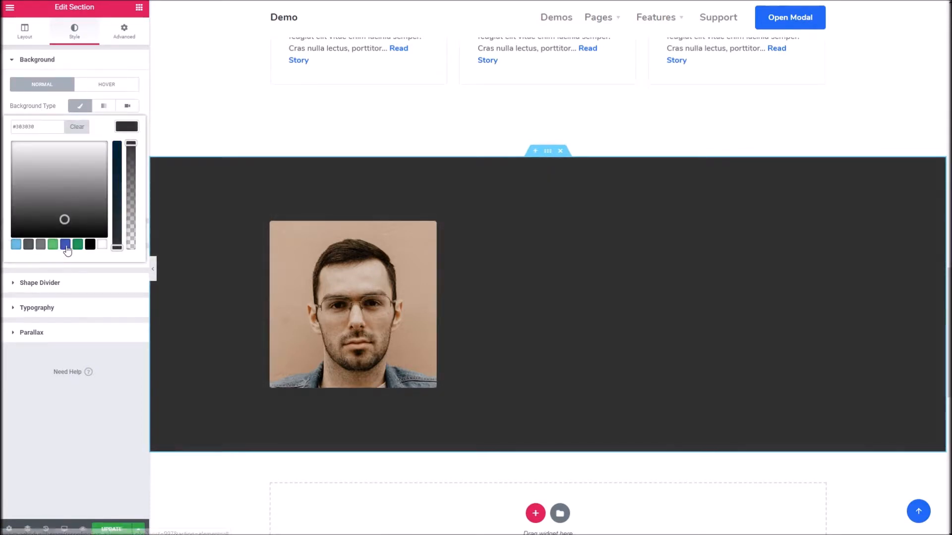
{"action": "left_click", "coordinate": [65, 243]}
{"action": "left_click", "coordinate": [112, 529]}
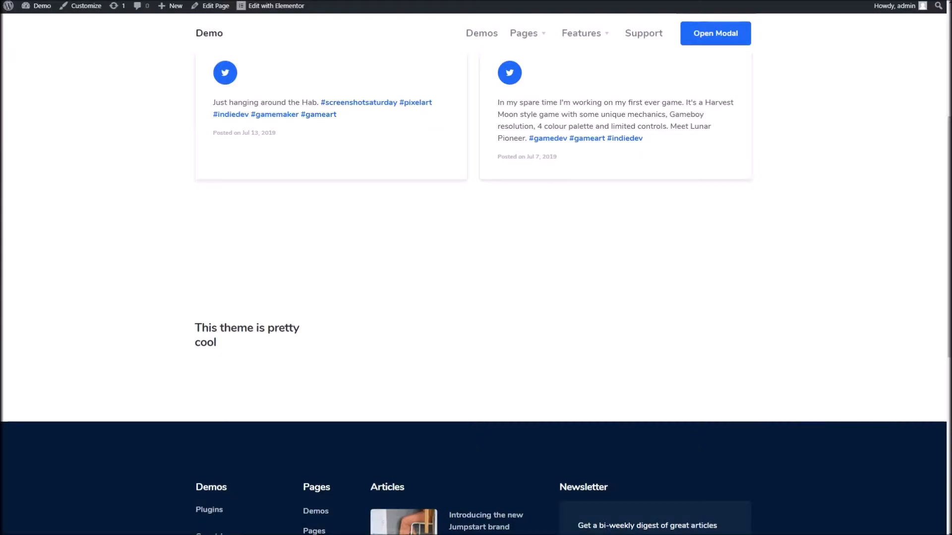
Examine the portfolio posts and the floating image's parallax movement on the live page
{"action": "scroll", "coordinate": [480, 187], "scroll_direction": "up", "scroll_amount": 5}
{"action": "scroll", "coordinate": [500, 191], "scroll_direction": "down", "scroll_amount": 10}
{"action": "scroll", "coordinate": [500, 191], "scroll_direction": "down", "scroll_amount": 15}
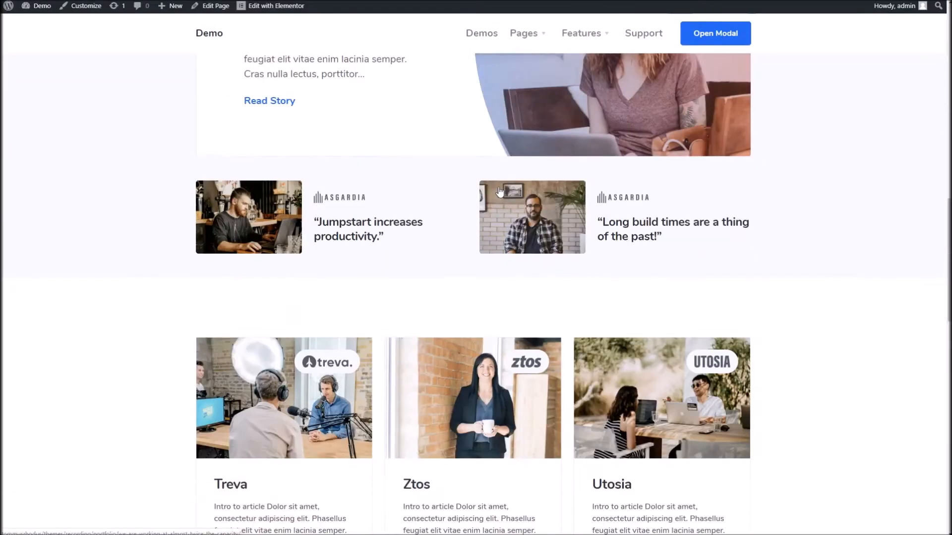
{"action": "scroll", "coordinate": [500, 189], "scroll_direction": "up", "scroll_amount": 2}
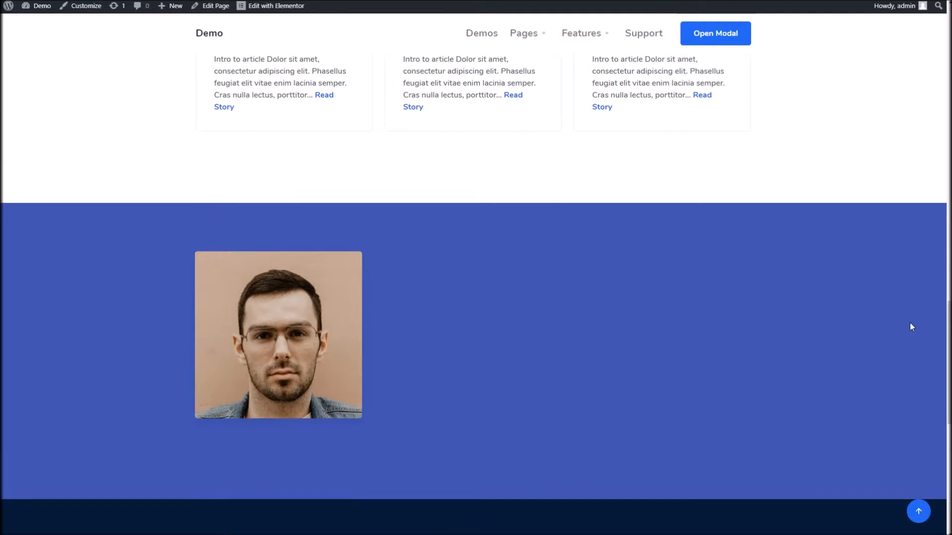
{"action": "mouse_move", "coordinate": [948, 341]}
{"action": "left_mouse_down"}
{"action": "mouse_move", "coordinate": [946, 296]}
{"action": "mouse_move", "coordinate": [943, 350]}
{"action": "left_mouse_up"}
{"action": "scroll", "coordinate": [941, 351], "scroll_direction": "up", "scroll_amount": 4}
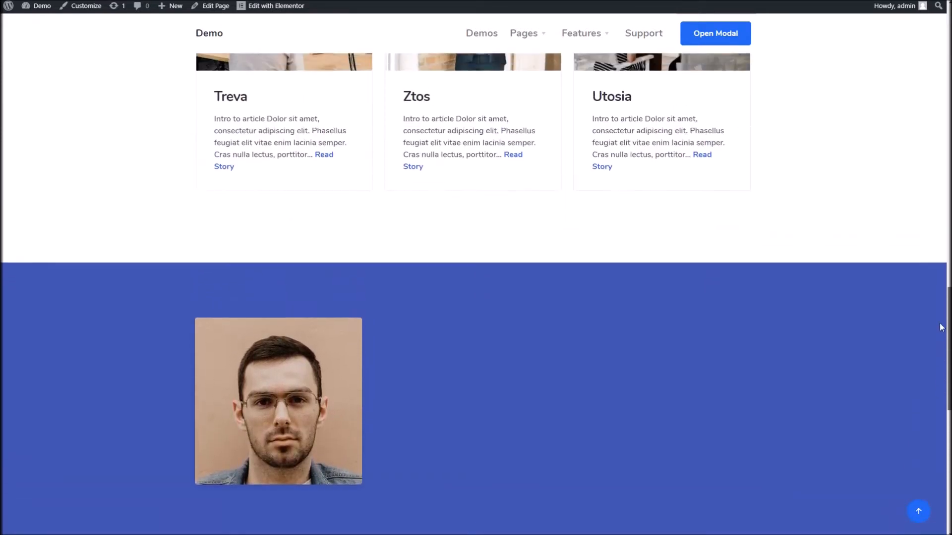
{"action": "scroll", "coordinate": [939, 304], "scroll_direction": "down", "scroll_amount": 4}
{"action": "scroll", "coordinate": [937, 334], "scroll_direction": "up", "scroll_amount": 3}
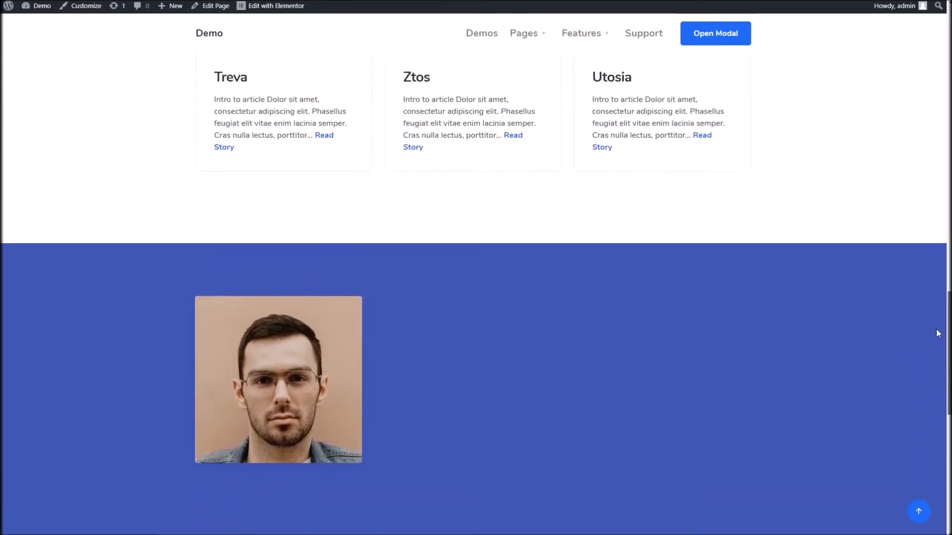
{"action": "scroll", "coordinate": [939, 340], "scroll_direction": "down", "scroll_amount": 2}
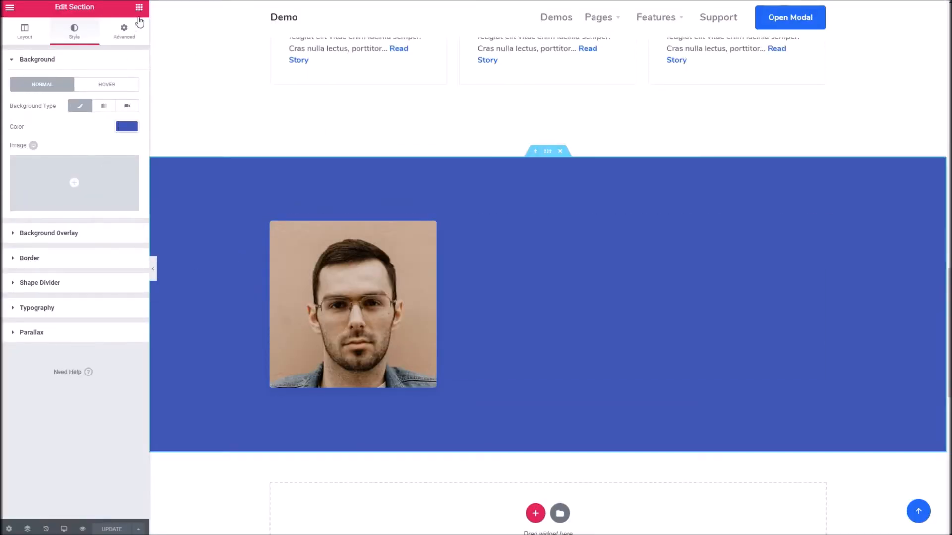
Add a Processes widget in a new section below the floating image
{"action": "left_click", "coordinate": [139, 7]}
{"action": "scroll", "coordinate": [92, 267], "scroll_direction": "down", "scroll_amount": 15}
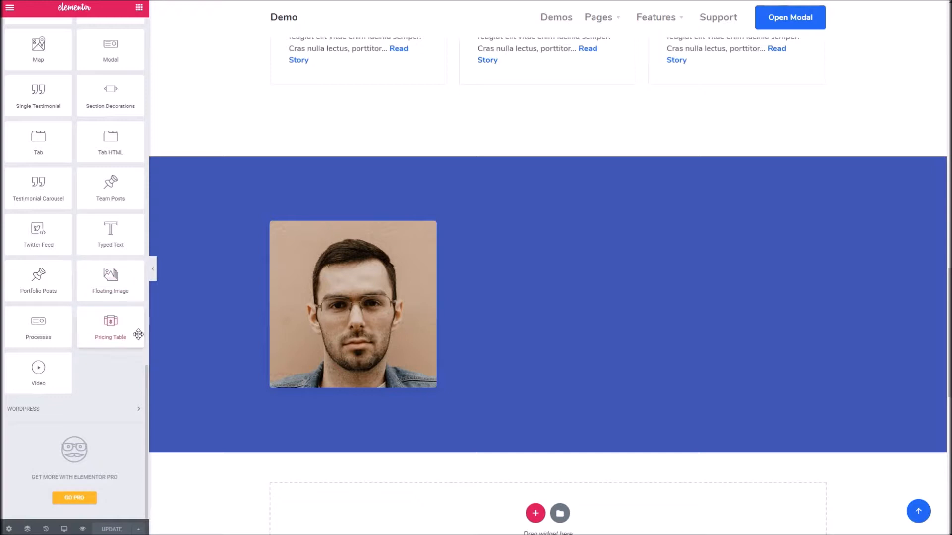
{"action": "scroll", "coordinate": [339, 359], "scroll_direction": "down", "scroll_amount": 3}
{"action": "left_click_drag", "start_coordinate": [51, 339], "coordinate": [361, 383]}
{"action": "left_click_drag", "start_coordinate": [46, 325], "coordinate": [314, 177]}
Add three more items to the processes list, keeping the default text and Primary icon colour
{"action": "left_click", "coordinate": [47, 97]}
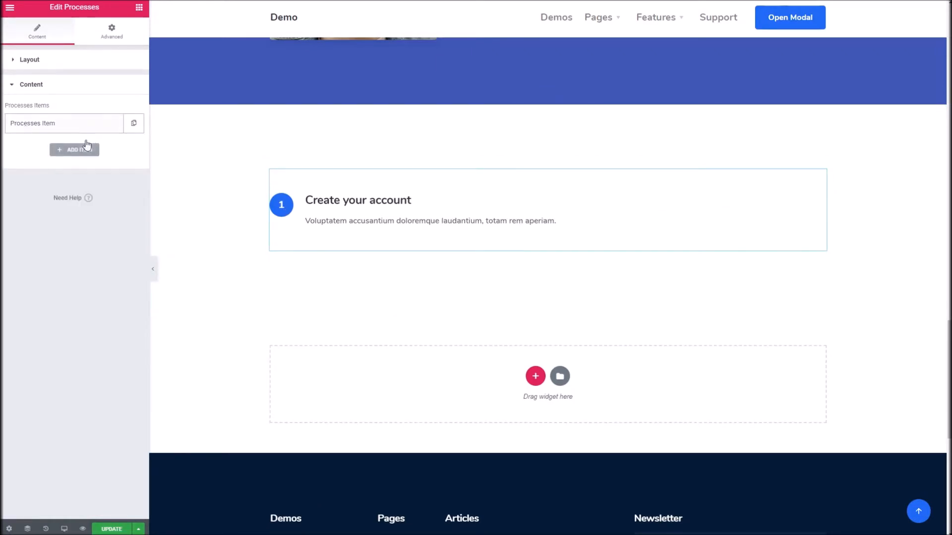
{"action": "left_click", "coordinate": [69, 128]}
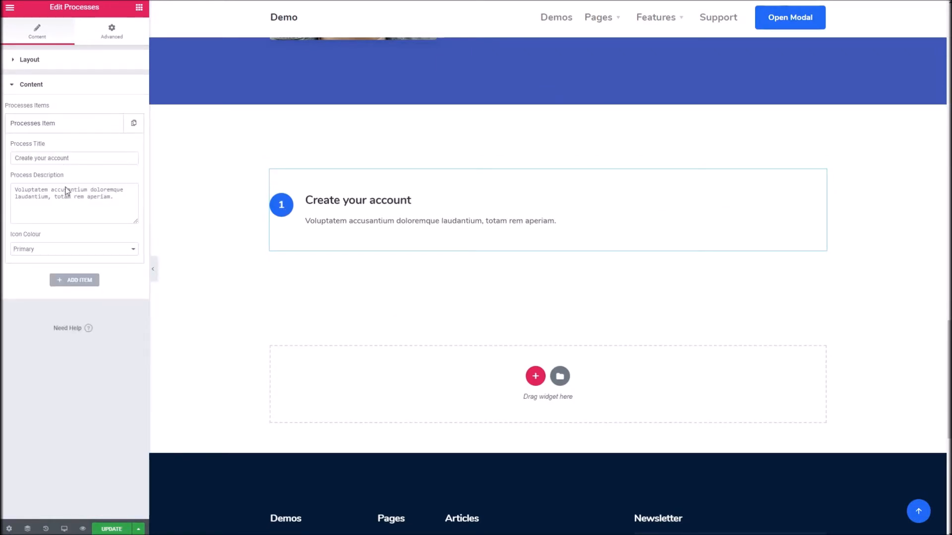
{"action": "left_click_drag", "start_coordinate": [126, 200], "coordinate": [10, 193]}
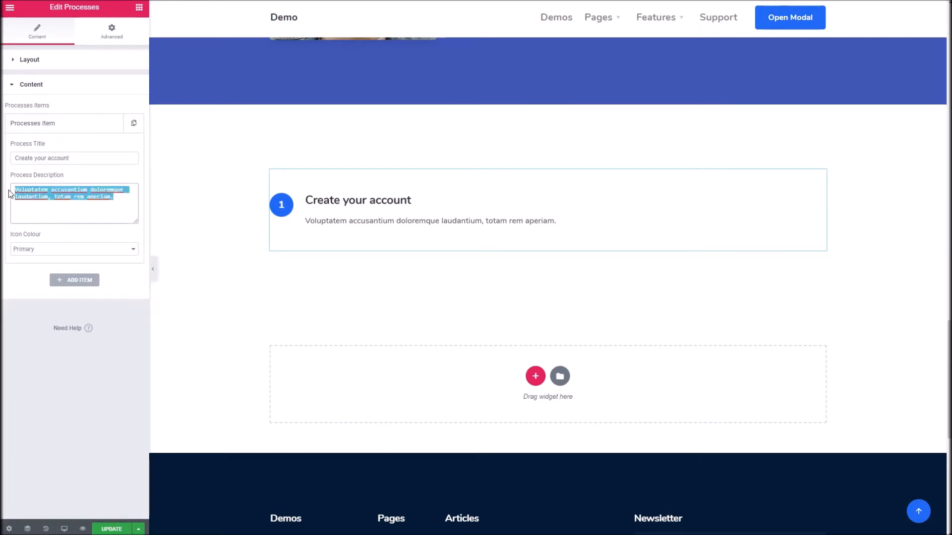
{"action": "left_click", "coordinate": [74, 280]}
{"action": "left_click", "coordinate": [90, 277]}
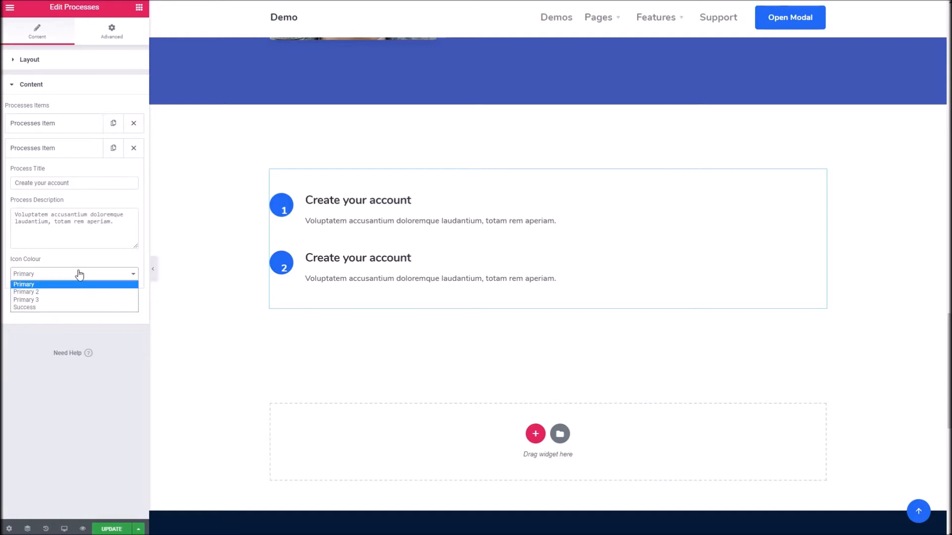
{"action": "left_click", "coordinate": [66, 265]}
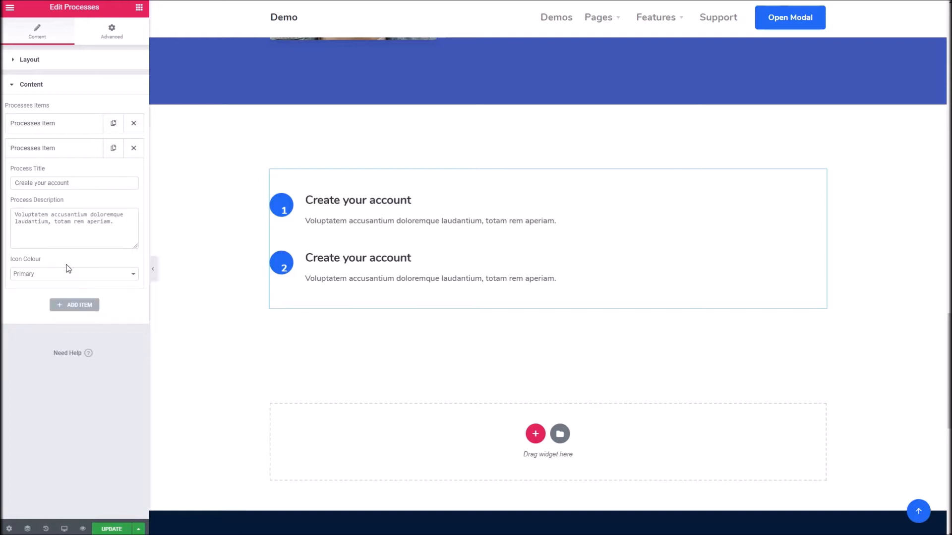
{"action": "left_click", "coordinate": [81, 306]}
{"action": "left_click", "coordinate": [90, 330]}
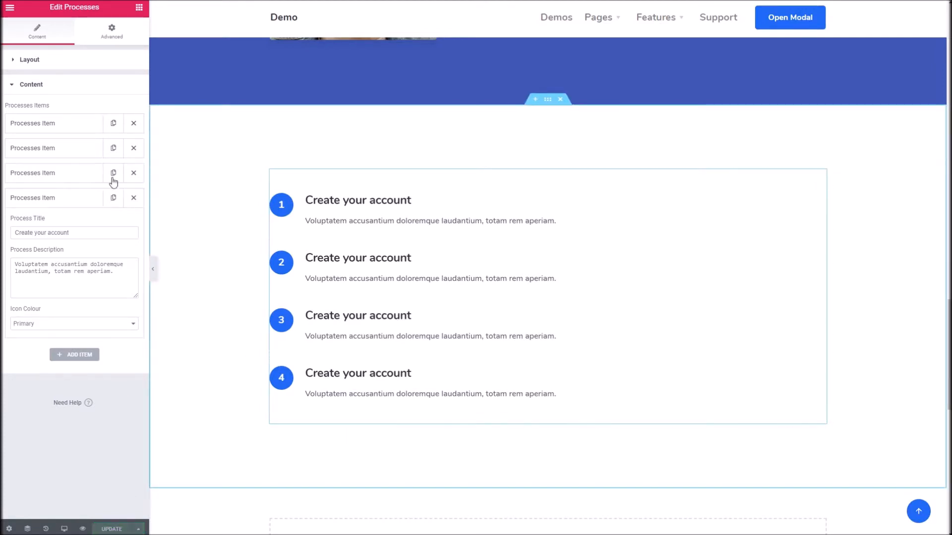
Add an empty section with three equal columns below the processes list
{"action": "left_click", "coordinate": [140, 7]}
{"action": "scroll", "coordinate": [112, 264], "scroll_direction": "down", "scroll_amount": 15}
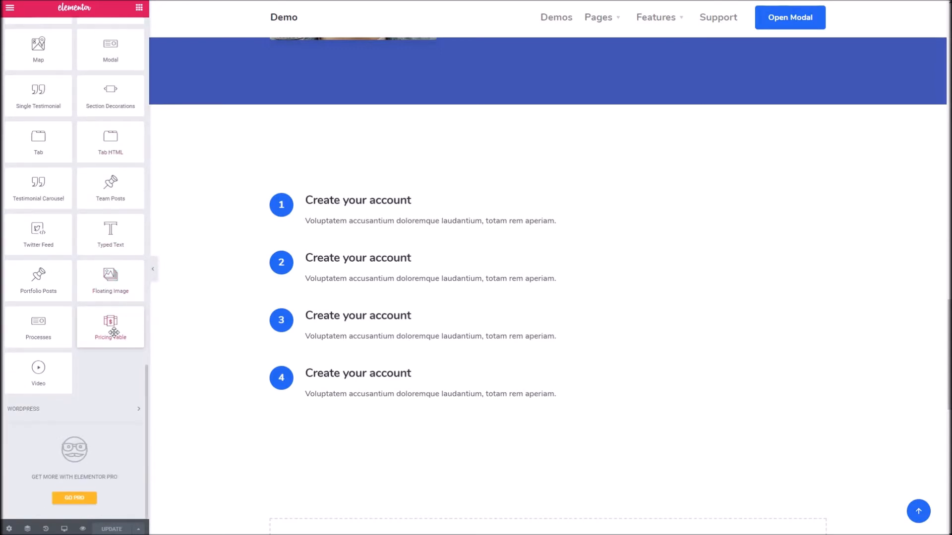
{"action": "scroll", "coordinate": [423, 444], "scroll_direction": "down", "scroll_amount": 5}
{"action": "left_click", "coordinate": [535, 250]}
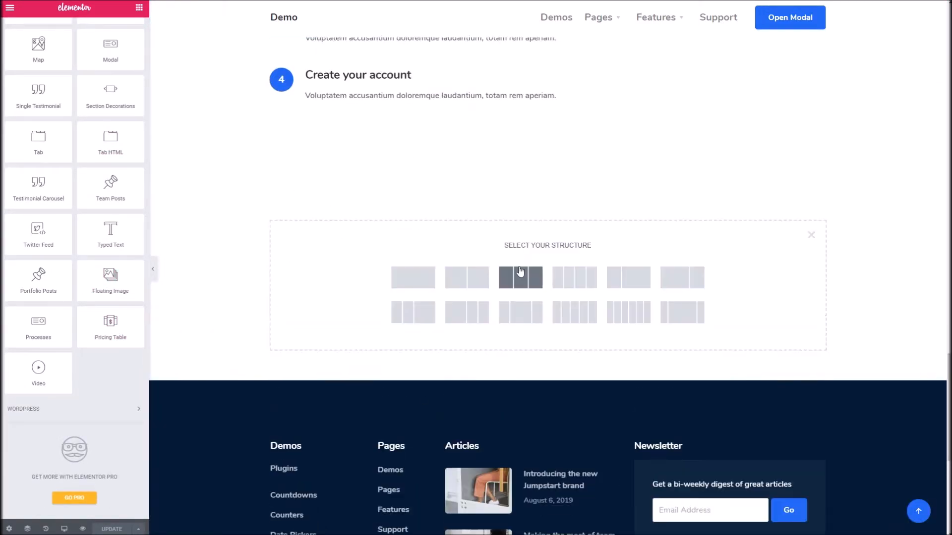
{"action": "left_click", "coordinate": [523, 277]}
{"action": "scroll", "coordinate": [117, 334], "scroll_direction": "down", "scroll_amount": 2}
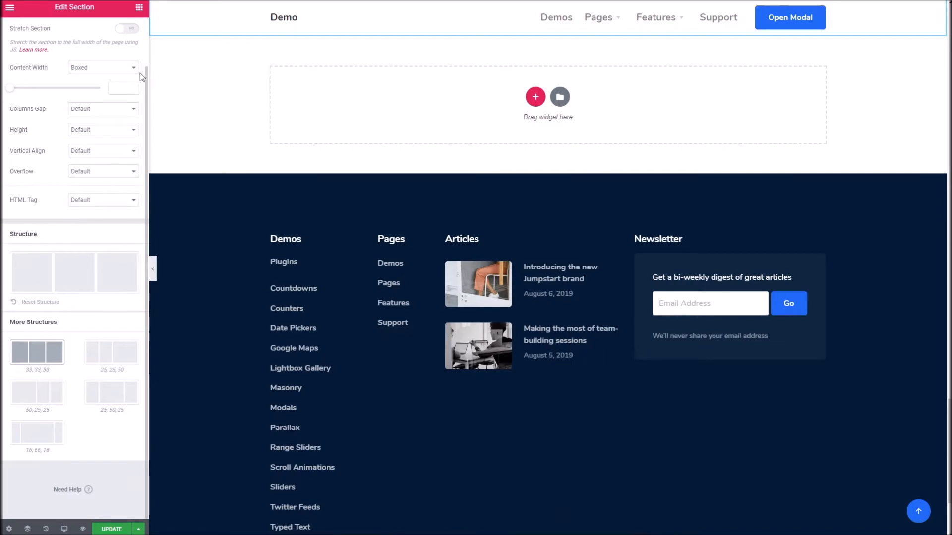
Place a Pricing Table widget in the first column of the three-column section
{"action": "left_click", "coordinate": [139, 8]}
{"action": "scroll", "coordinate": [175, 220], "scroll_direction": "up", "scroll_amount": 6}
{"action": "scroll", "coordinate": [111, 325], "scroll_direction": "down", "scroll_amount": 15}
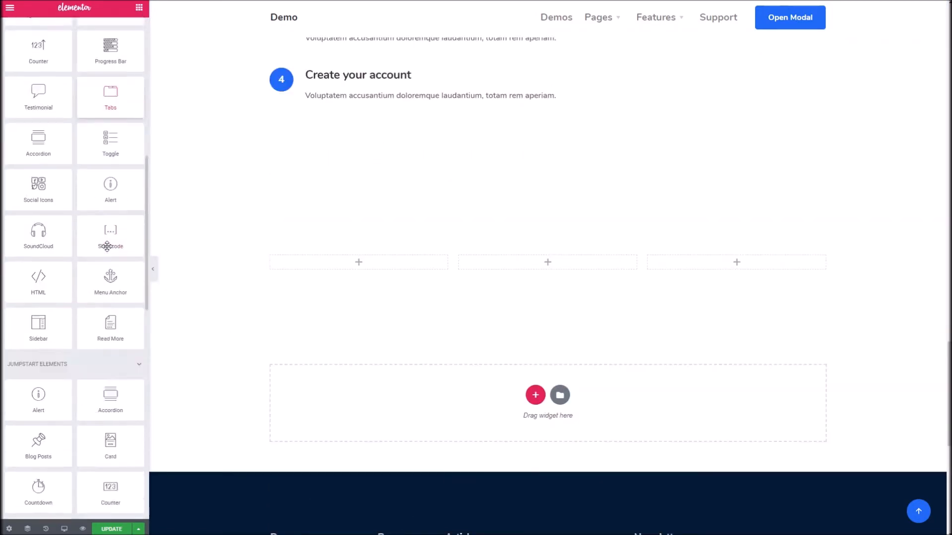
{"action": "left_click_drag", "start_coordinate": [111, 324], "coordinate": [350, 266]}
{"action": "left_click", "coordinate": [105, 84]}
{"action": "left_click", "coordinate": [104, 85]}
Set the pricing table's description title to "Hello" and add an "Unlimited projects" detail item
{"action": "left_click", "coordinate": [66, 135]}
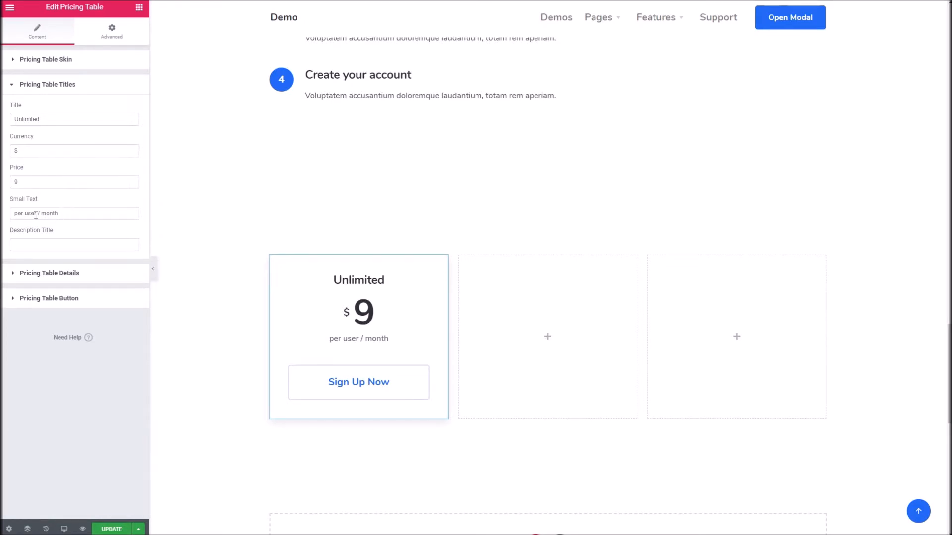
{"action": "left_click", "coordinate": [66, 244]}
{"action": "type", "text": "Hello"}
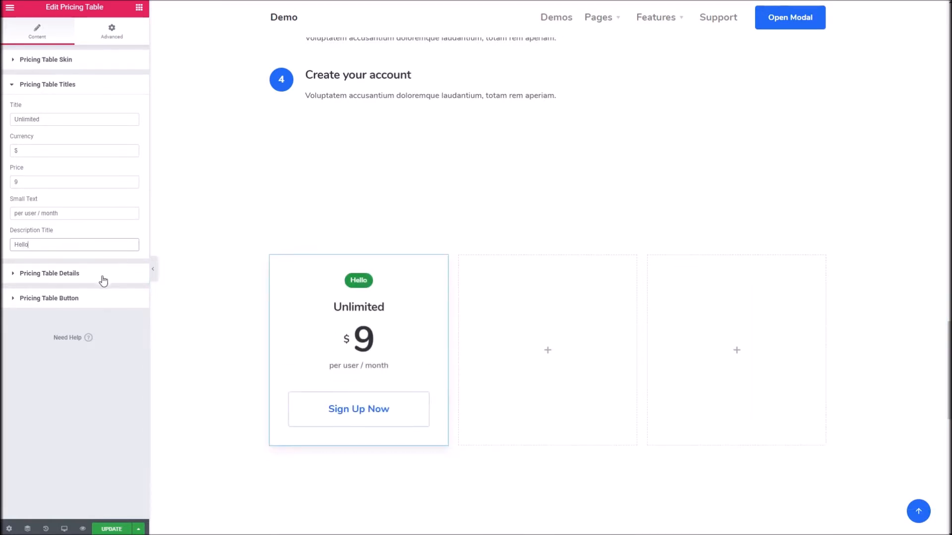
{"action": "left_click", "coordinate": [74, 273]}
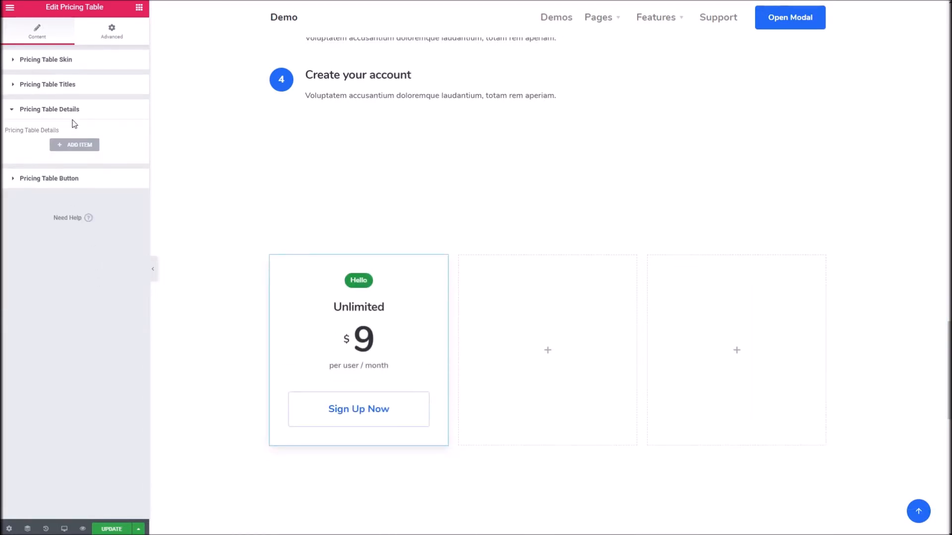
{"action": "left_click", "coordinate": [72, 145]}
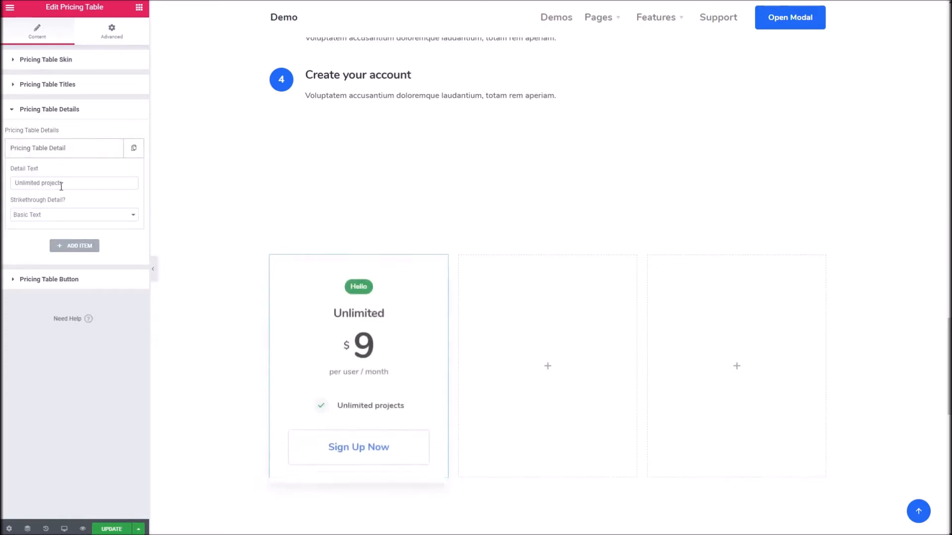
Add three more items to the pricing table's details and set the fourth item's text to "Unlimited projects sdsd"
{"action": "left_click", "coordinate": [47, 219]}
{"action": "left_click", "coordinate": [44, 221]}
{"action": "left_click", "coordinate": [74, 246]}
{"action": "left_click", "coordinate": [71, 272]}
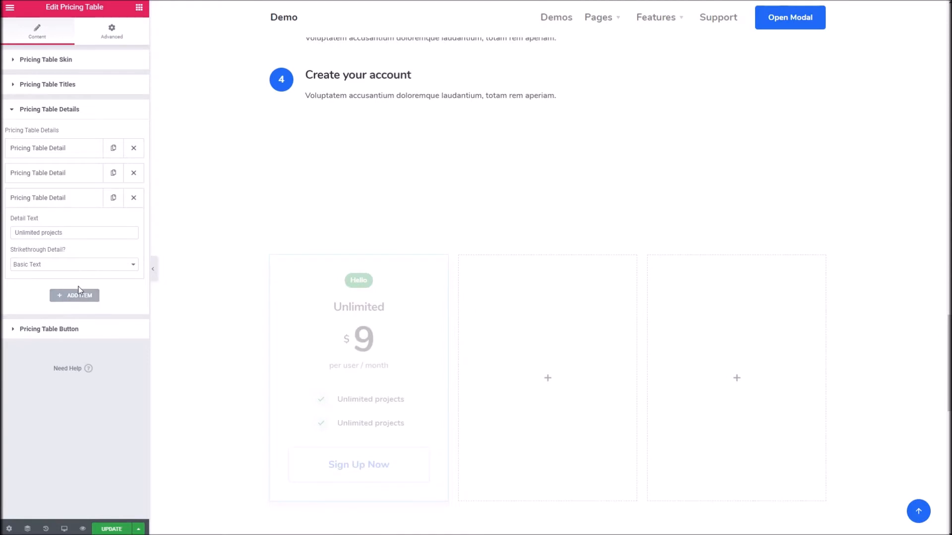
{"action": "left_click", "coordinate": [72, 296]}
{"action": "left_click", "coordinate": [77, 260]}
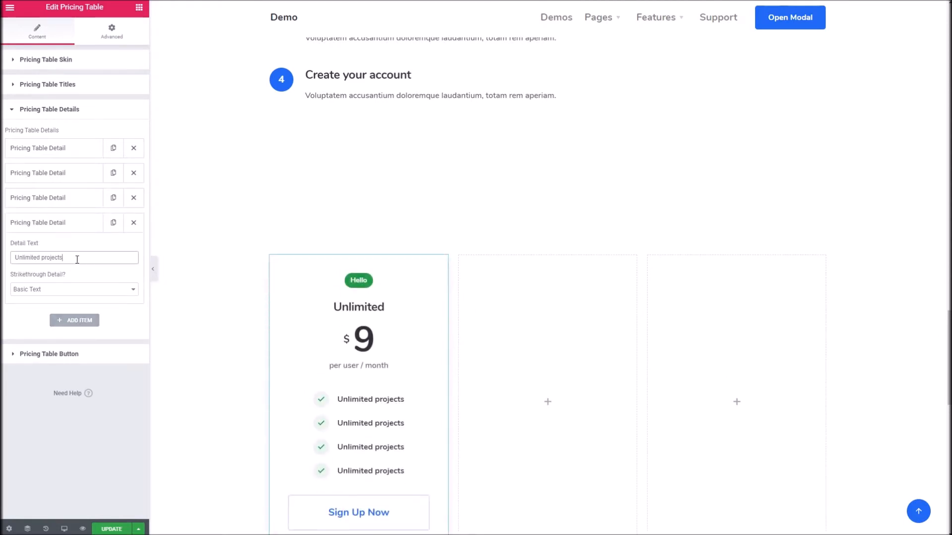
{"action": "type", "text": "sdsd"}
Add a fifth pricing detail item styled as Strikethrough Text, and open the pricing table's button settings
{"action": "left_click", "coordinate": [75, 320]}
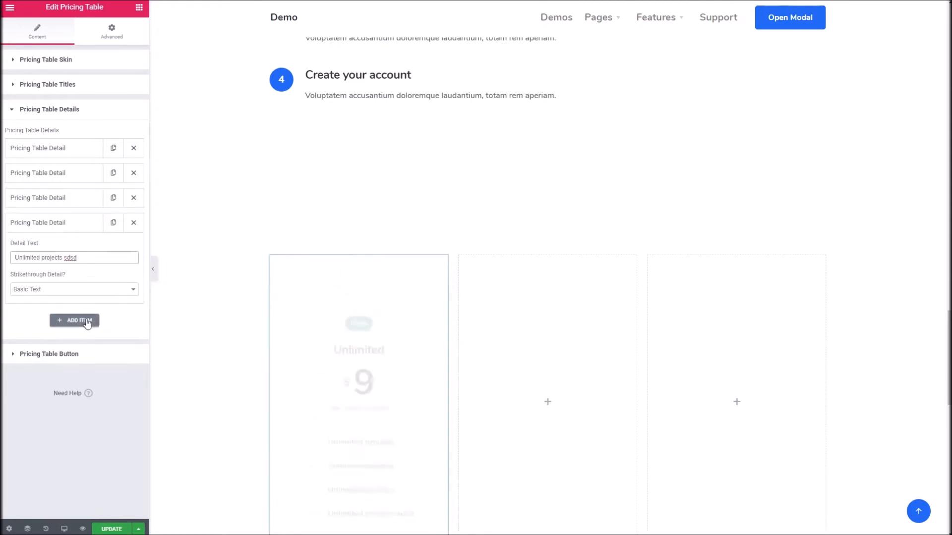
{"action": "left_click", "coordinate": [82, 316]}
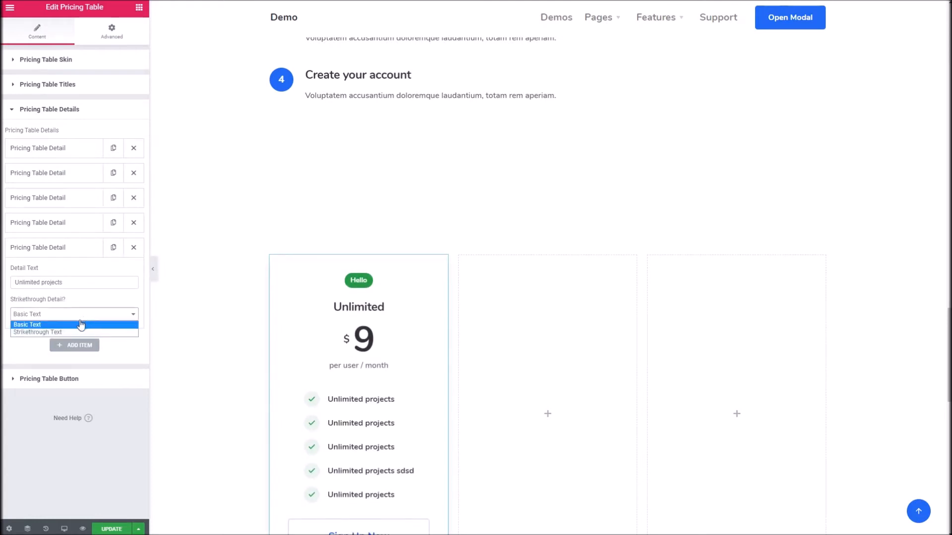
{"action": "left_click", "coordinate": [82, 325]}
{"action": "scroll", "coordinate": [334, 362], "scroll_direction": "down", "scroll_amount": 3}
{"action": "left_click", "coordinate": [64, 314]}
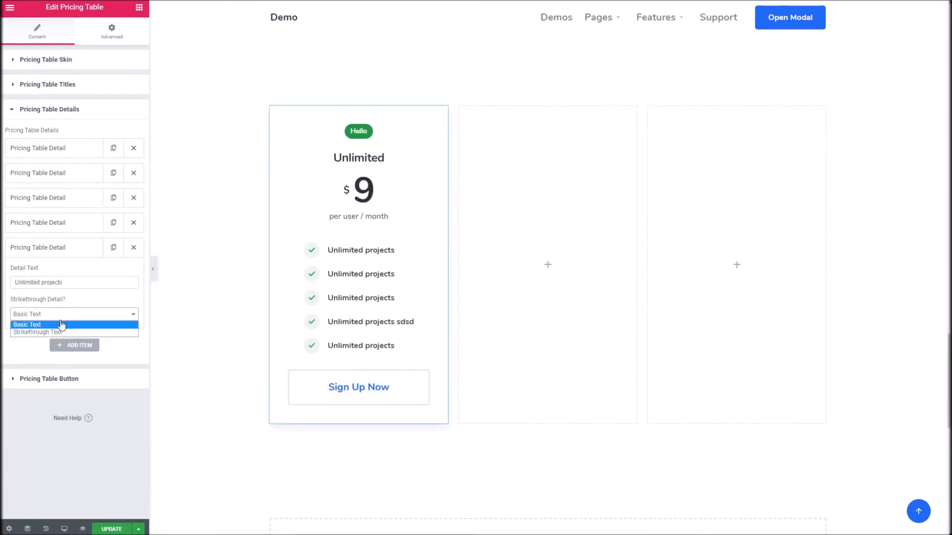
{"action": "left_click", "coordinate": [60, 332]}
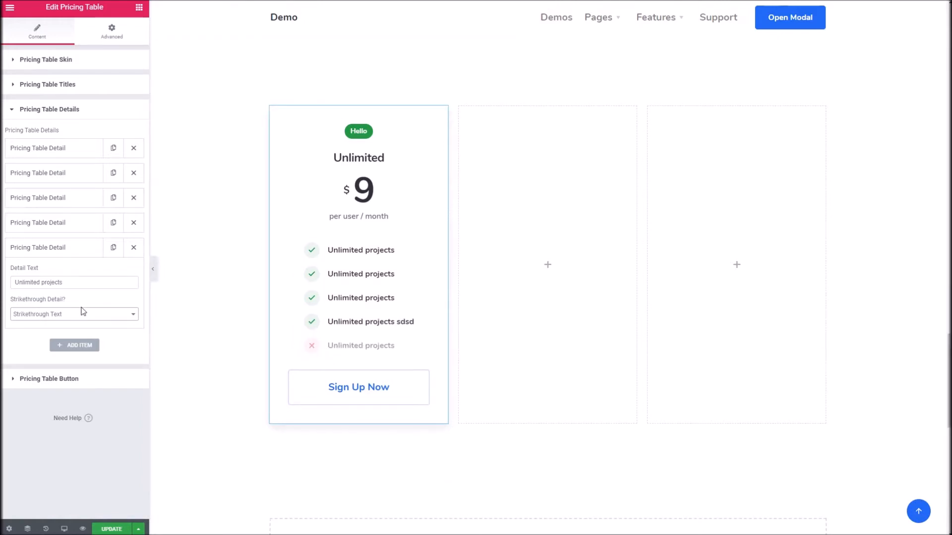
{"action": "left_click", "coordinate": [106, 379]}
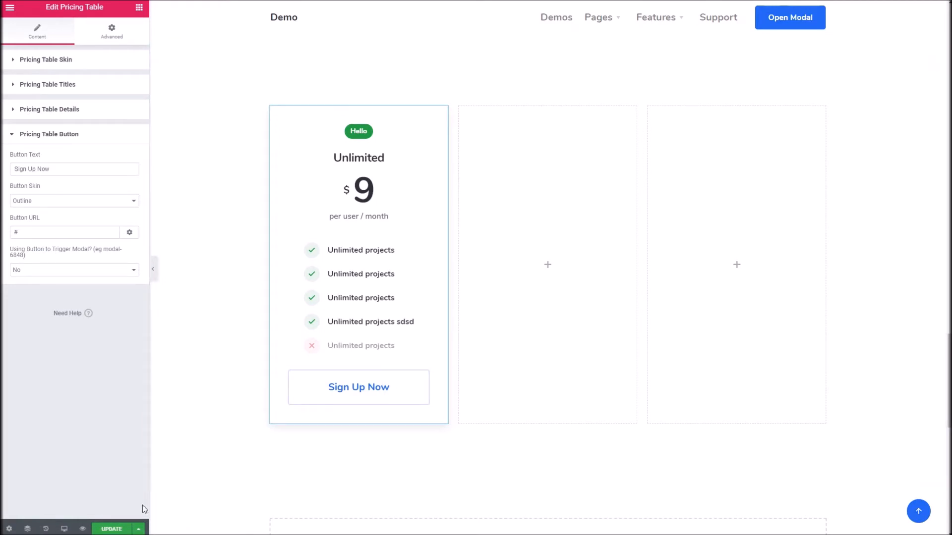
Place a Video widget in a new section below the pricing table
{"action": "left_click", "coordinate": [139, 8]}
{"action": "scroll", "coordinate": [94, 266], "scroll_direction": "down", "scroll_amount": 15}
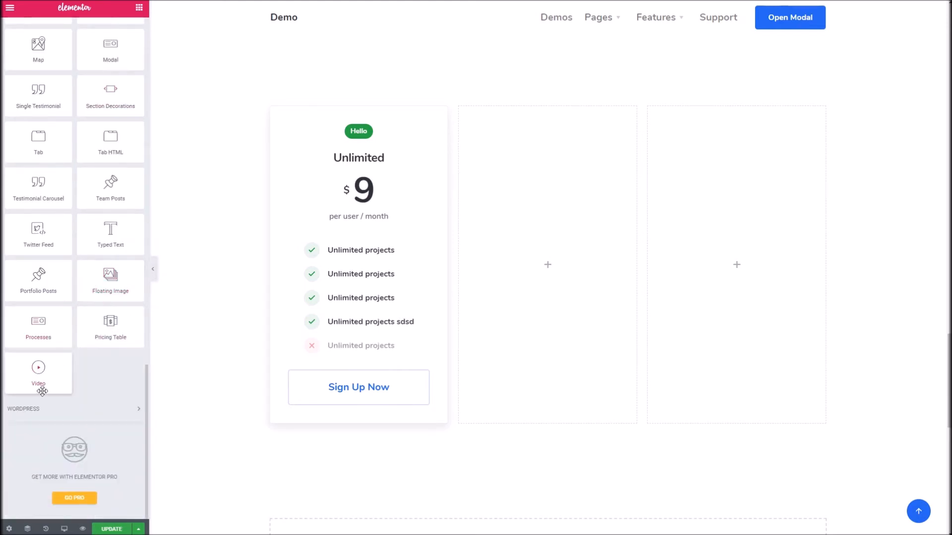
{"action": "left_click_drag", "start_coordinate": [37, 382], "coordinate": [427, 450]}
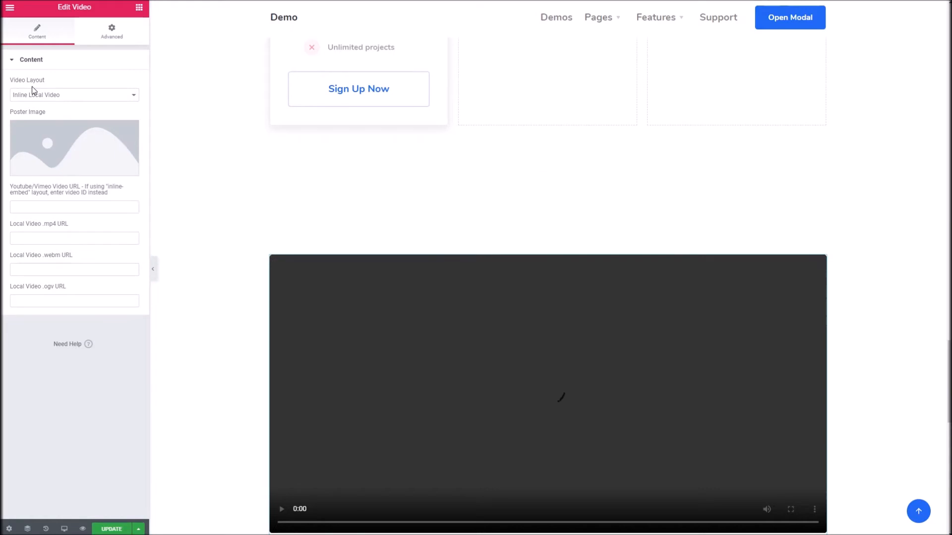
Set the video layout to Inline Embedded Youtube Video and enter only the video ID "q8GSCXnnTxk" as its source
{"action": "left_click", "coordinate": [36, 94]}
{"action": "left_click", "coordinate": [74, 102]}
{"action": "left_click", "coordinate": [40, 95]}
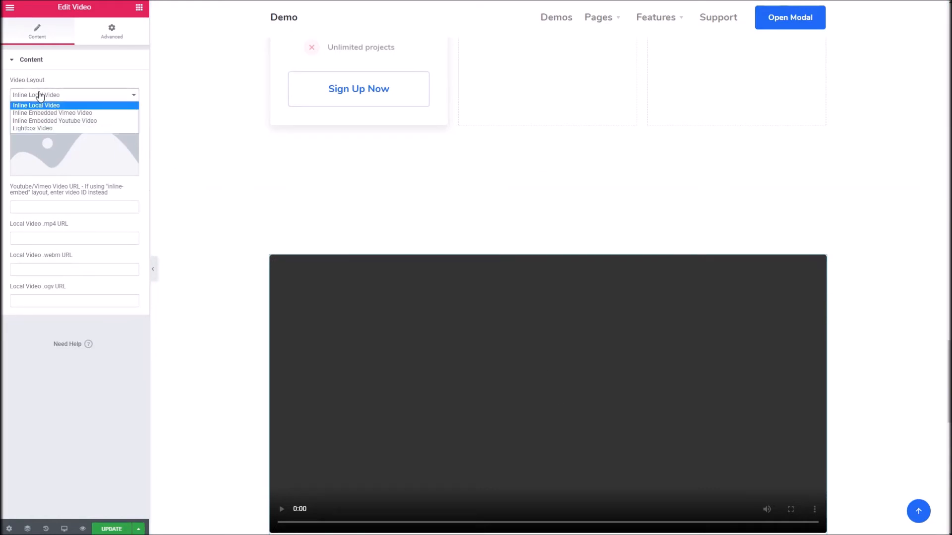
{"action": "left_click", "coordinate": [76, 121]}
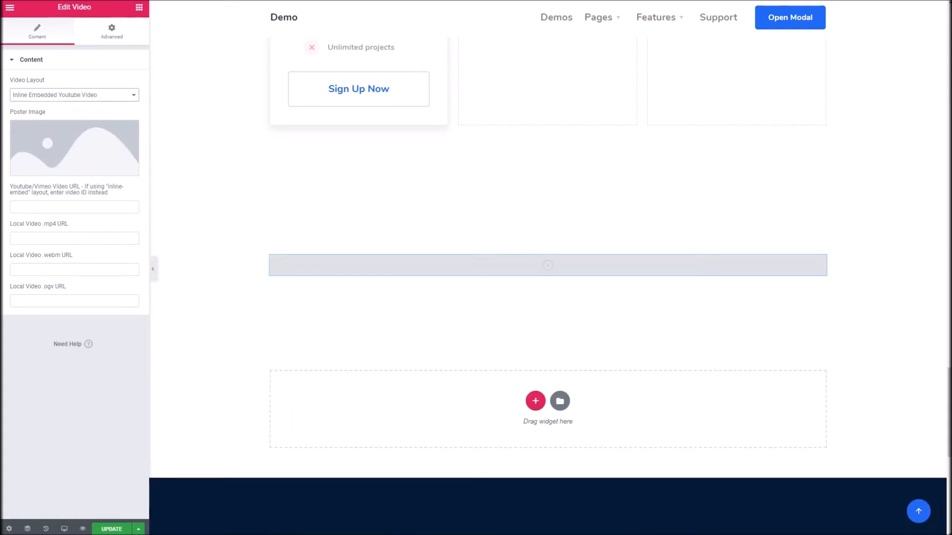
{"action": "left_click", "coordinate": [28, 208]}
{"action": "type", "text": "https://www.youtube.com/watch?v=g8GS8XnnTxk"}
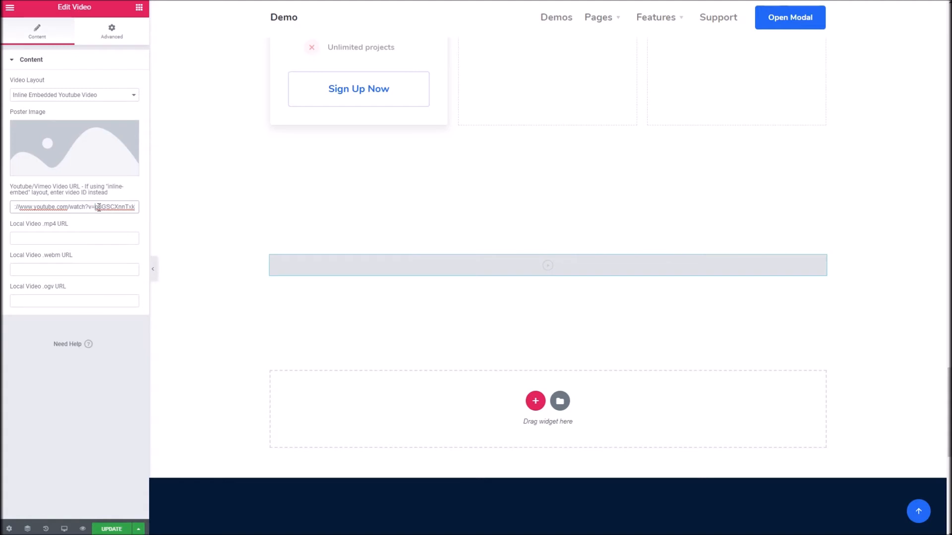
{"action": "left_click", "coordinate": [98, 207]}
{"action": "key", "text": "shift+Home"}
{"action": "key", "text": "BackSpace"}
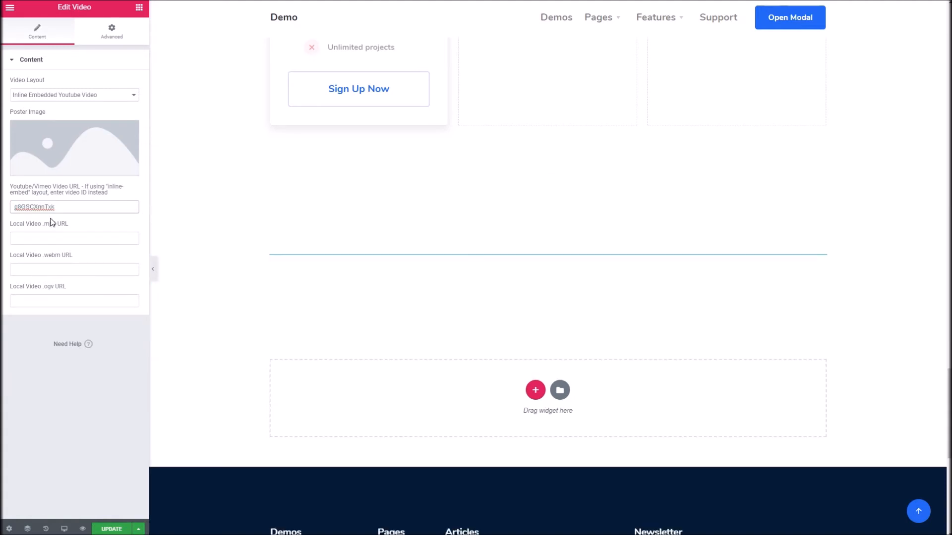
Insert the dark room photo with the black chair from the media library as the video's poster image
{"action": "left_click", "coordinate": [47, 149]}
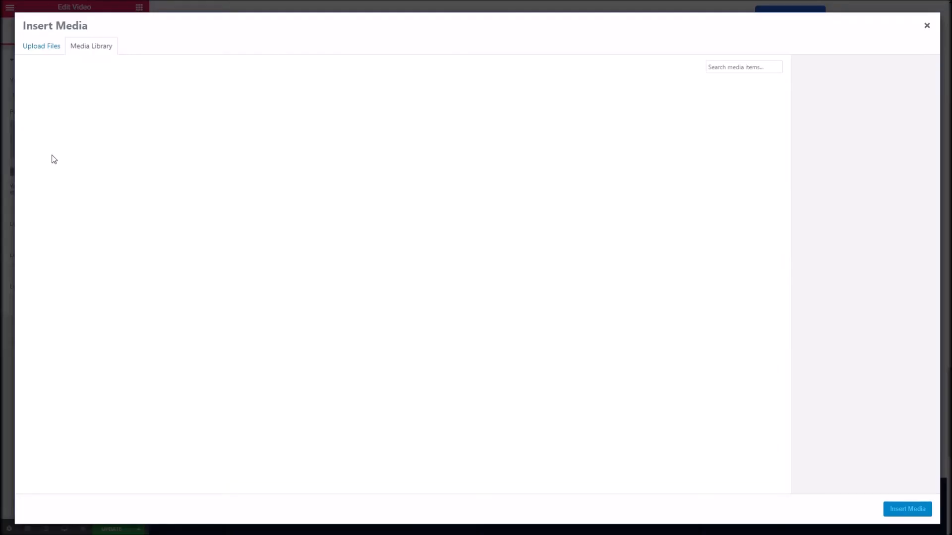
{"action": "scroll", "coordinate": [576, 292], "scroll_direction": "down", "scroll_amount": 10}
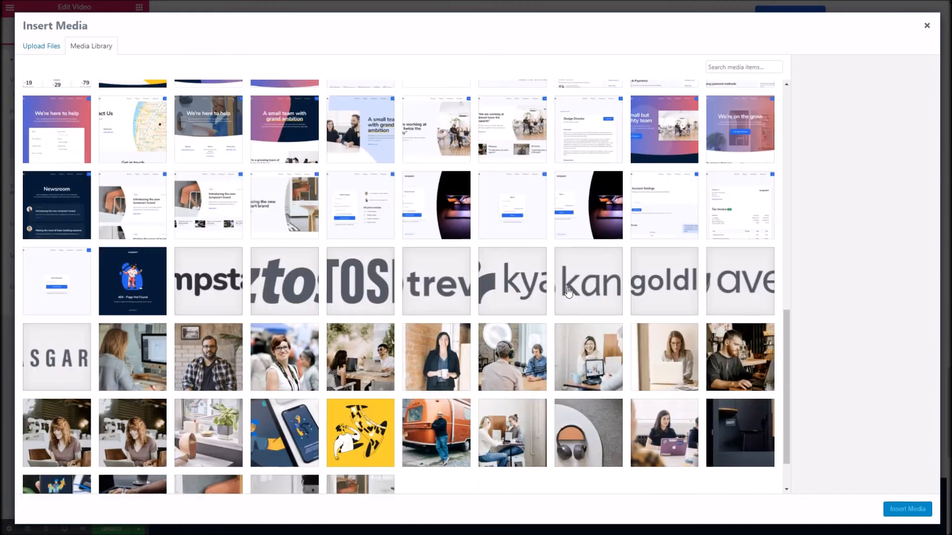
{"action": "left_click", "coordinate": [744, 364]}
{"action": "left_click", "coordinate": [886, 514]}
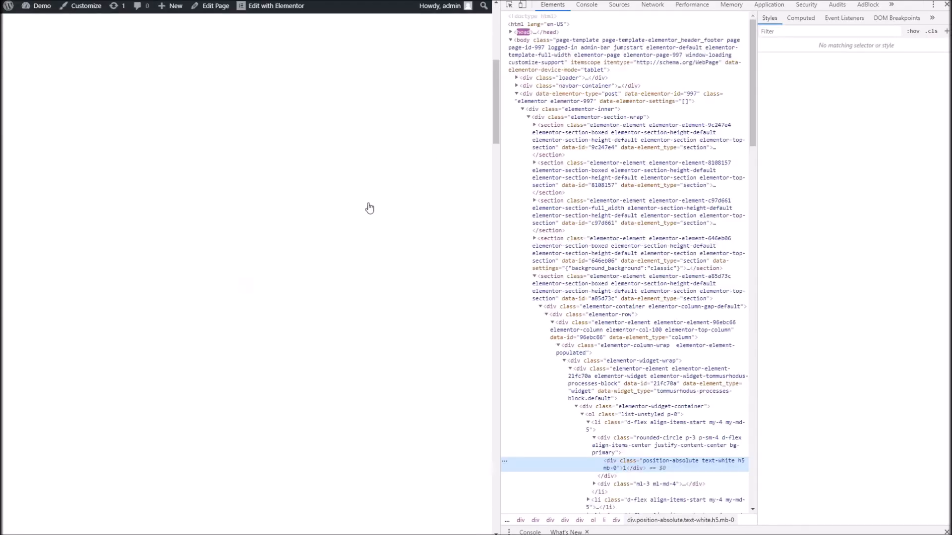
Play the embedded video on the live page to test it, and pause it
{"action": "scroll", "coordinate": [376, 192], "scroll_direction": "down", "scroll_amount": 15}
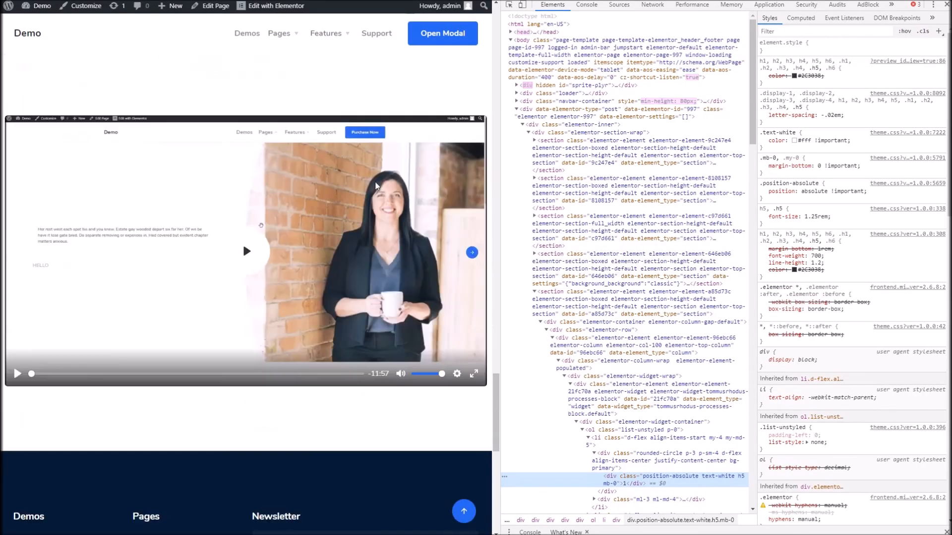
{"action": "left_click", "coordinate": [264, 206]}
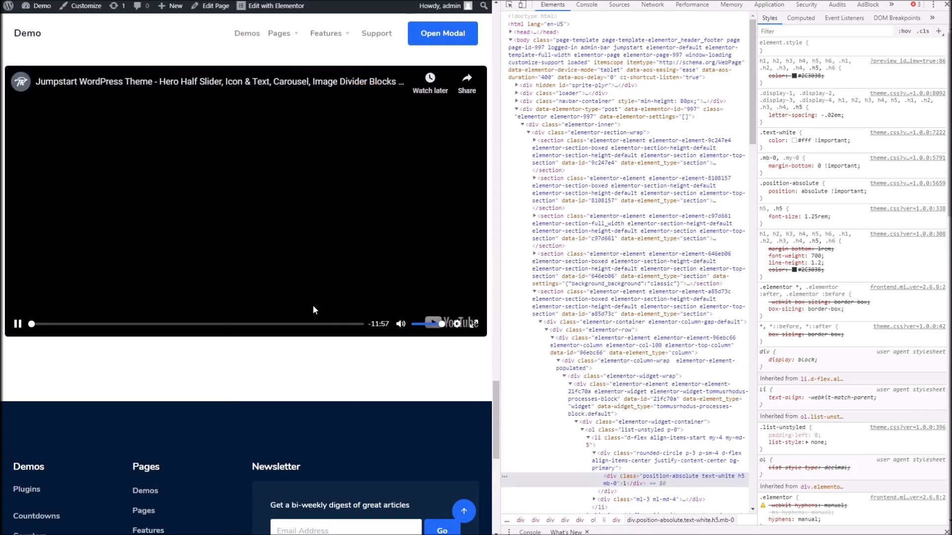
{"action": "left_click", "coordinate": [18, 324]}
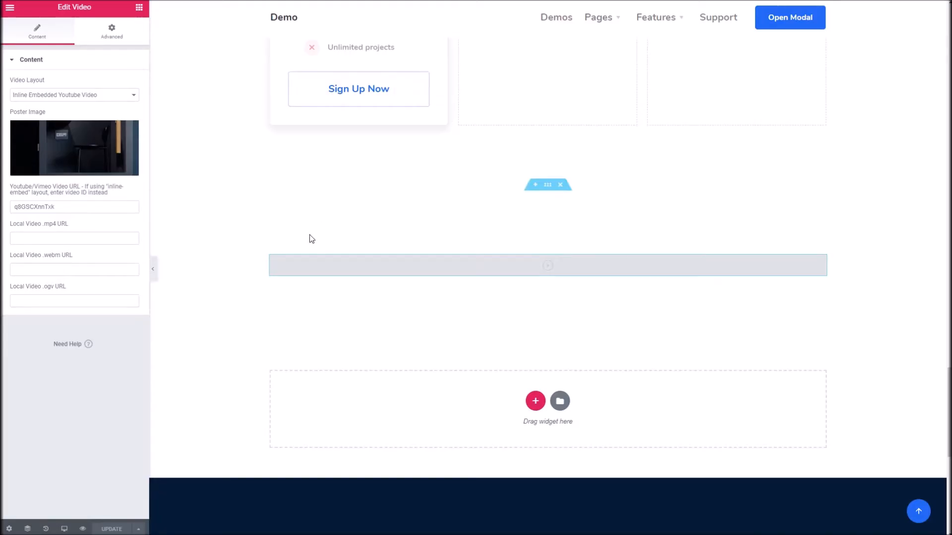
Change the video layout to Lightbox Video and update the page
{"action": "left_click", "coordinate": [28, 95]}
{"action": "left_click", "coordinate": [68, 128]}
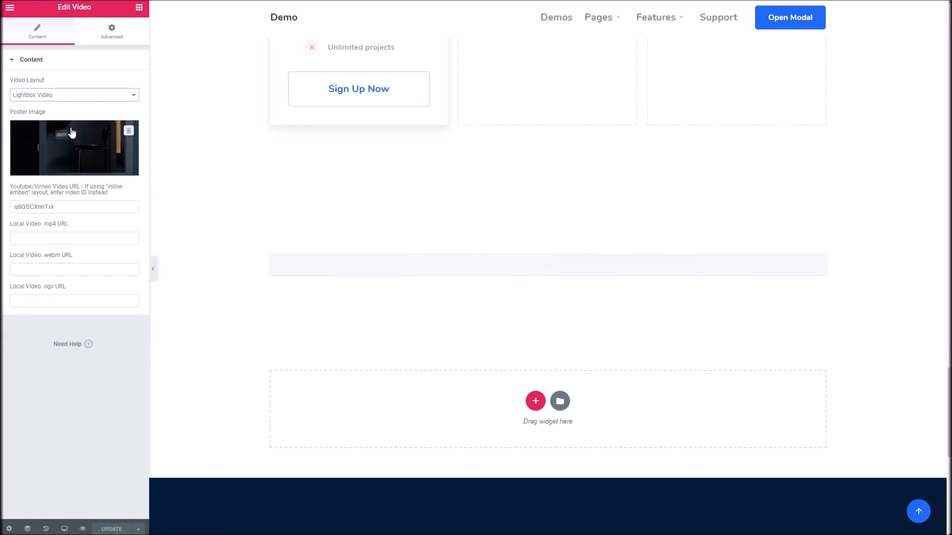
{"action": "left_click", "coordinate": [110, 529]}
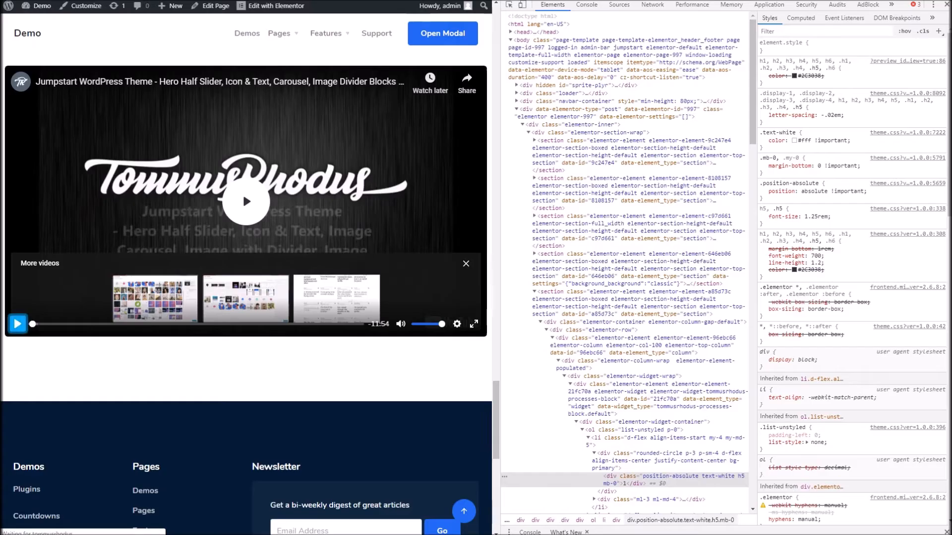
Reload the live page and test the lightbox video from its poster image's play control
{"action": "right_click", "coordinate": [488, 4]}
{"action": "left_click", "coordinate": [496, 11]}
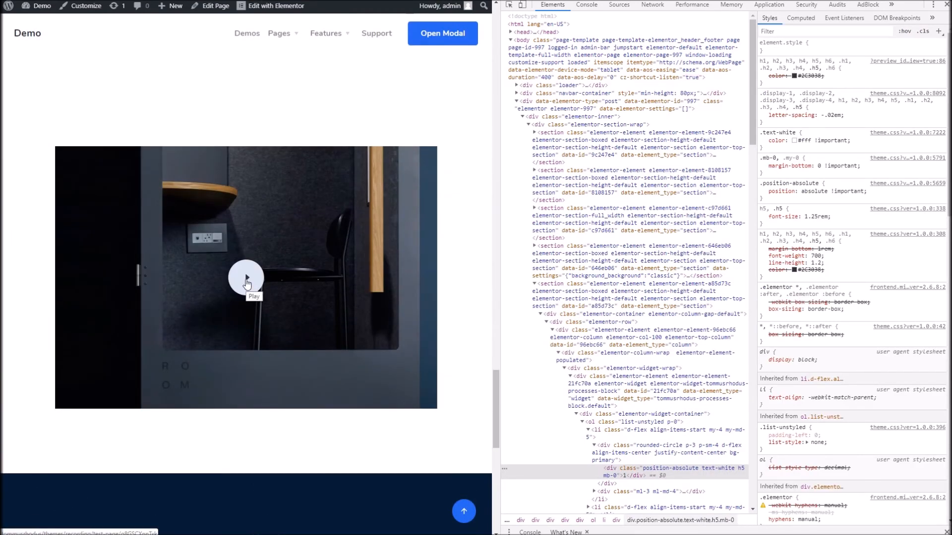
{"action": "left_click", "coordinate": [247, 283]}
{"action": "left_click", "coordinate": [233, 201]}
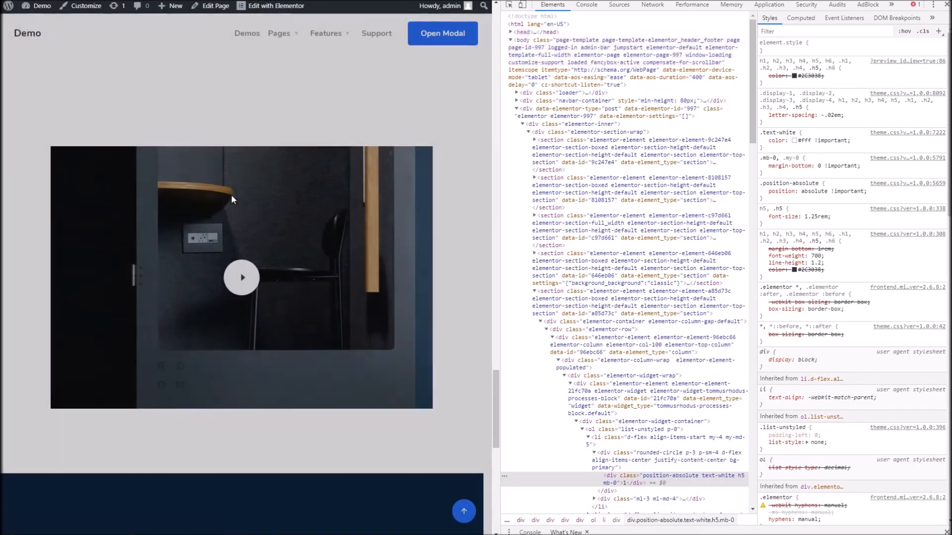
{"action": "left_click", "coordinate": [247, 277]}
{"action": "left_click", "coordinate": [239, 265]}
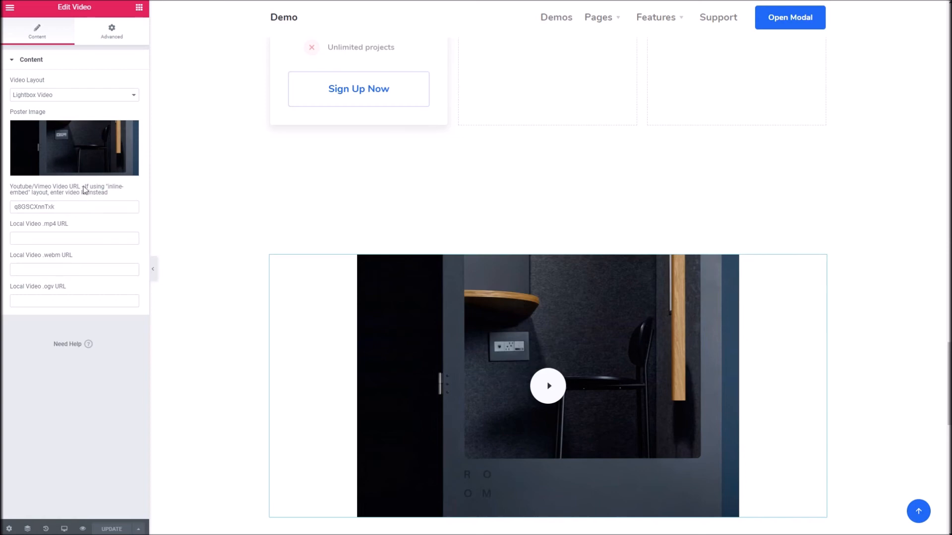
{"action": "double_click", "coordinate": [77, 205]}
{"action": "left_click", "coordinate": [132, 207]}
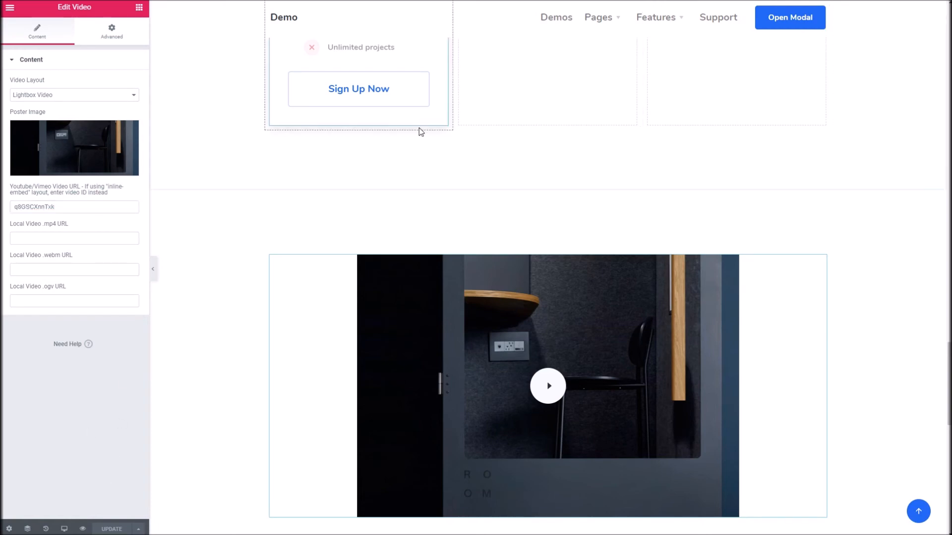
{"action": "double_click", "coordinate": [107, 207]}
{"action": "type", "text": "https://www.youtube.com/watch?v=q8GSCXnnTxk"}
{"action": "left_click", "coordinate": [112, 529]}
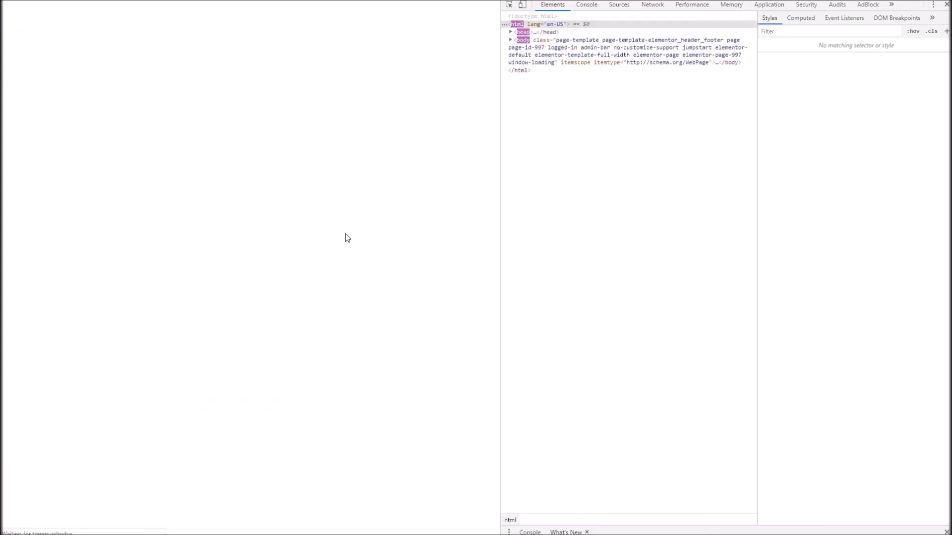
Play the lightbox video on the live page, pause it and close the lightbox
{"action": "scroll", "coordinate": [318, 271], "scroll_direction": "down", "scroll_amount": 20}
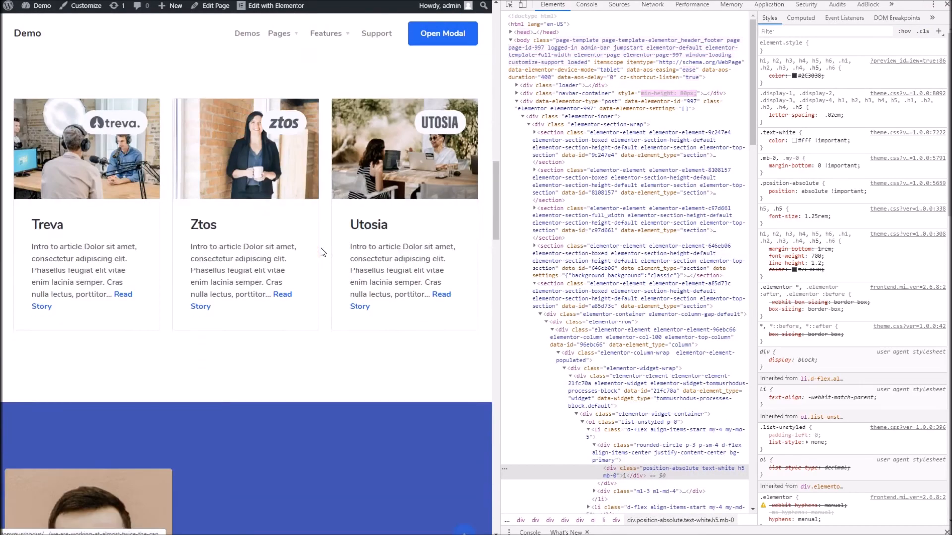
{"action": "scroll", "coordinate": [321, 236], "scroll_direction": "down", "scroll_amount": 6}
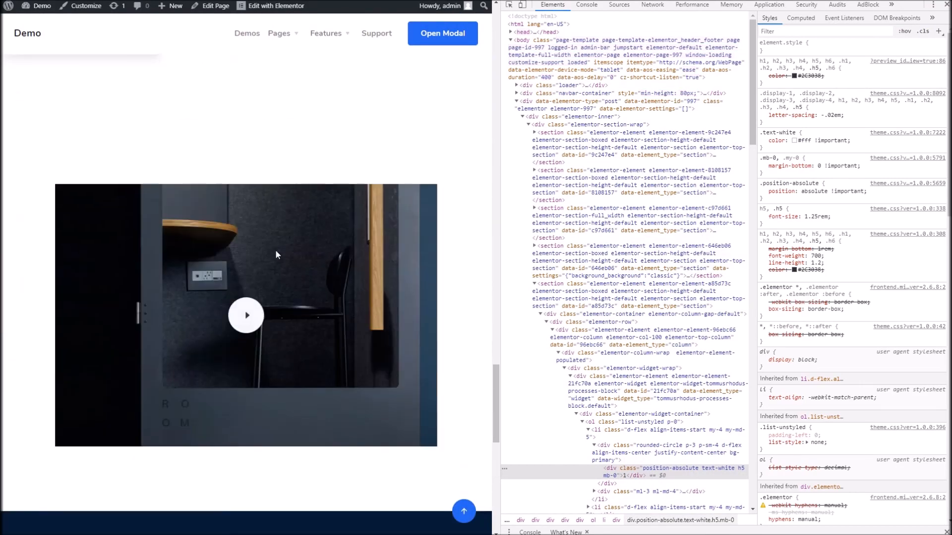
{"action": "left_click", "coordinate": [248, 304]}
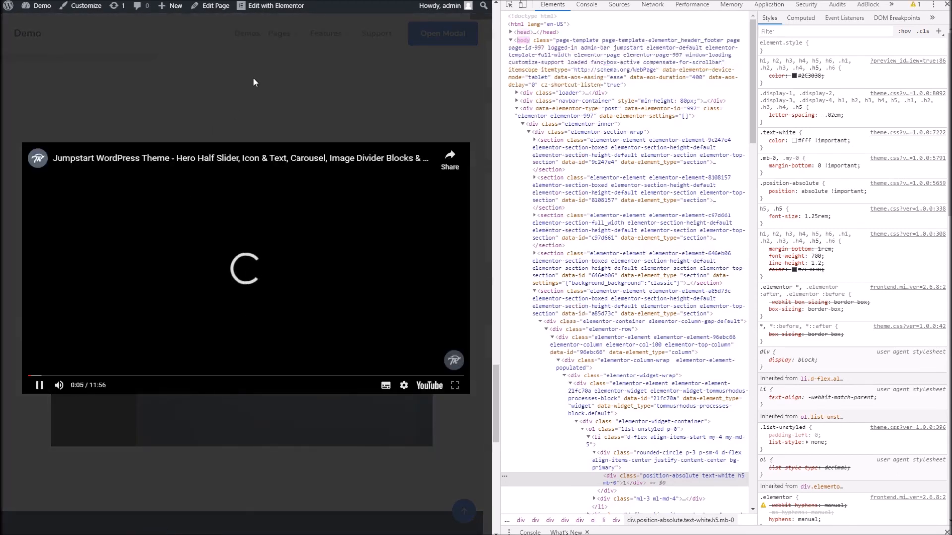
{"action": "left_click", "coordinate": [40, 386]}
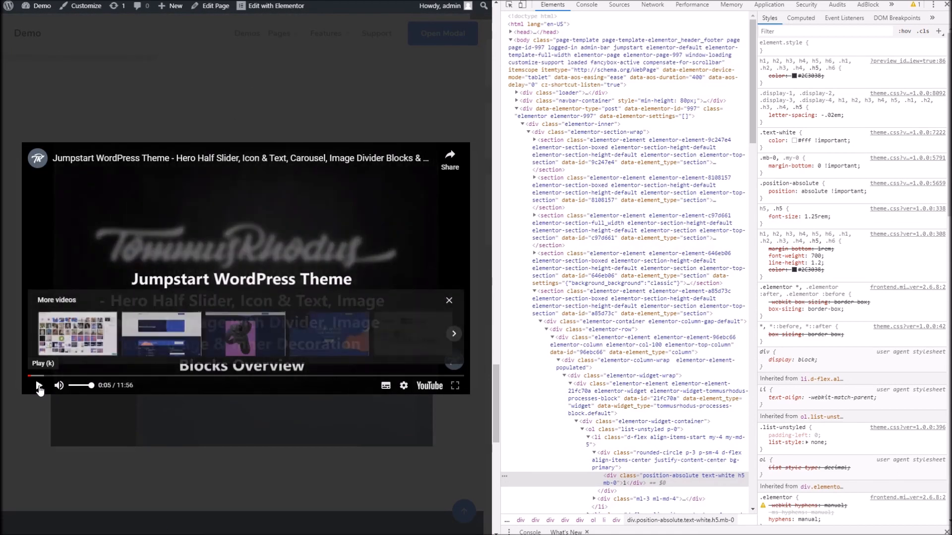
{"action": "left_click", "coordinate": [299, 91]}
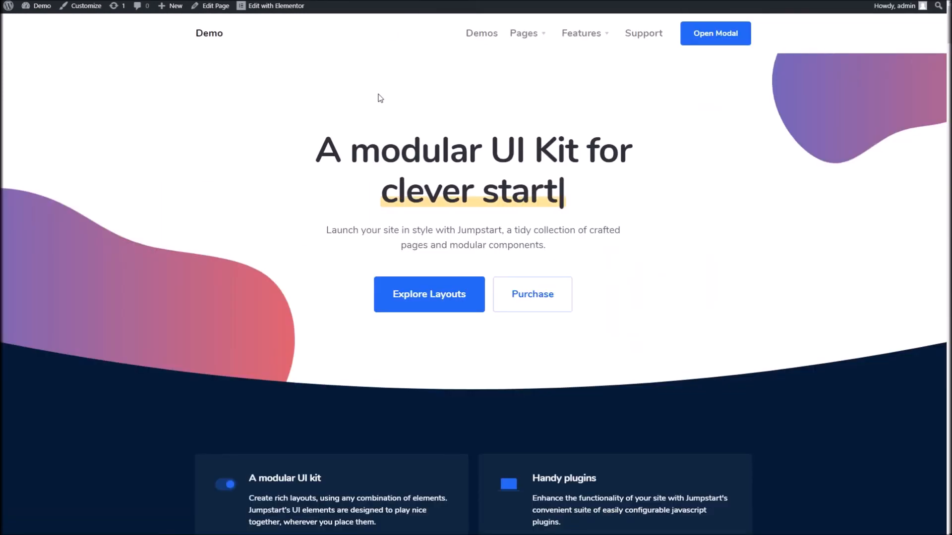